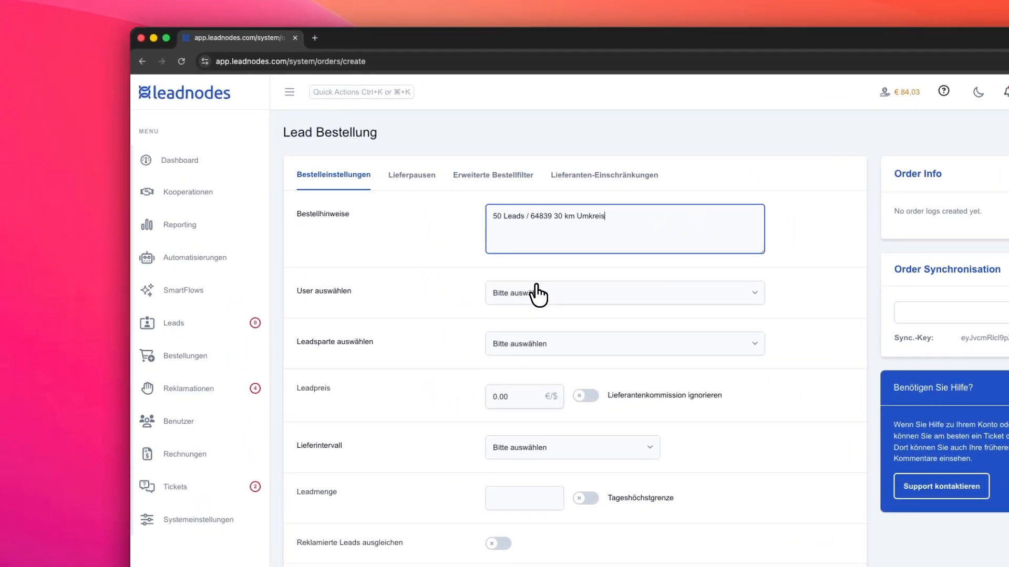
Assign the order to the user from Firma Test Käufer and set the lead category to PV - Photovoltaic
{"action": "left_click", "coordinate": [413, 262]}
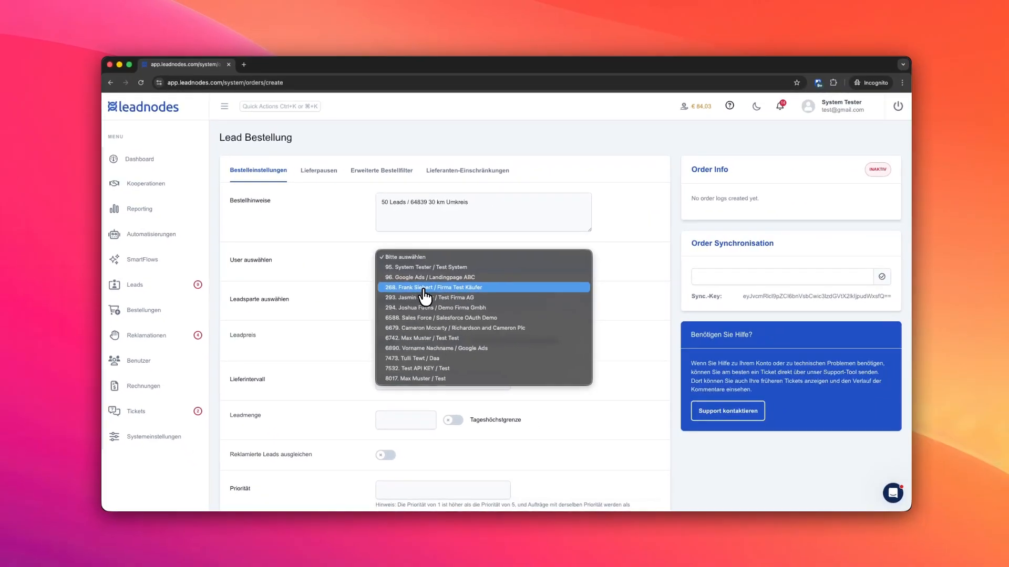
{"action": "left_click", "coordinate": [423, 289]}
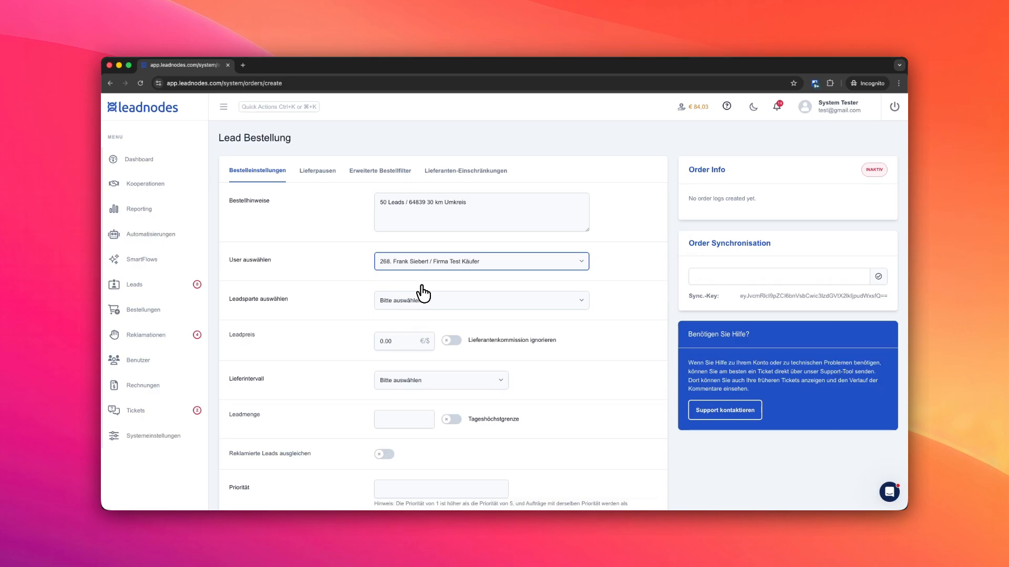
{"action": "left_click", "coordinate": [418, 295]}
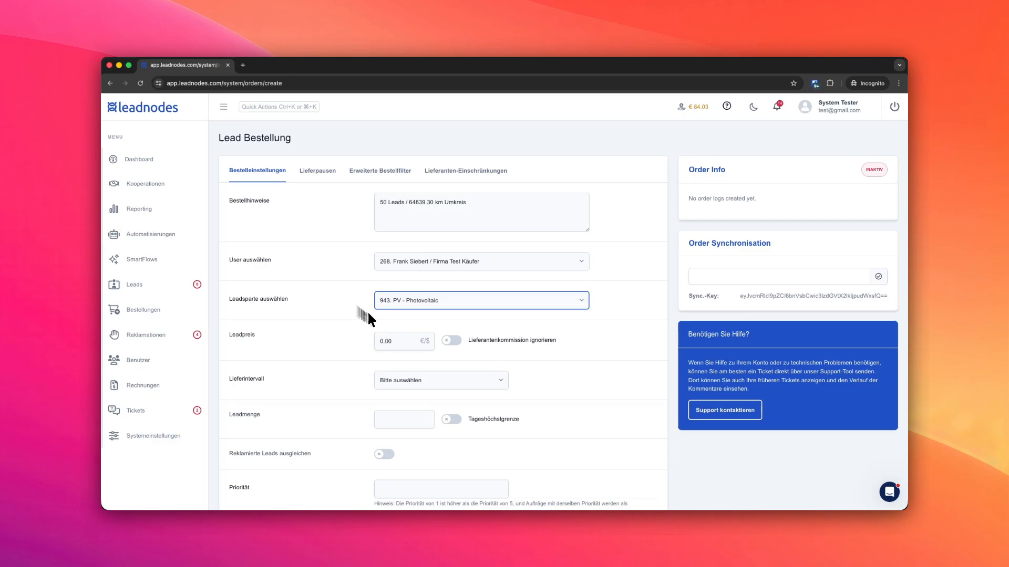
Set the lead price to 30.00 and enable ignoring the supplier commission
{"action": "key", "text": "Tab"}
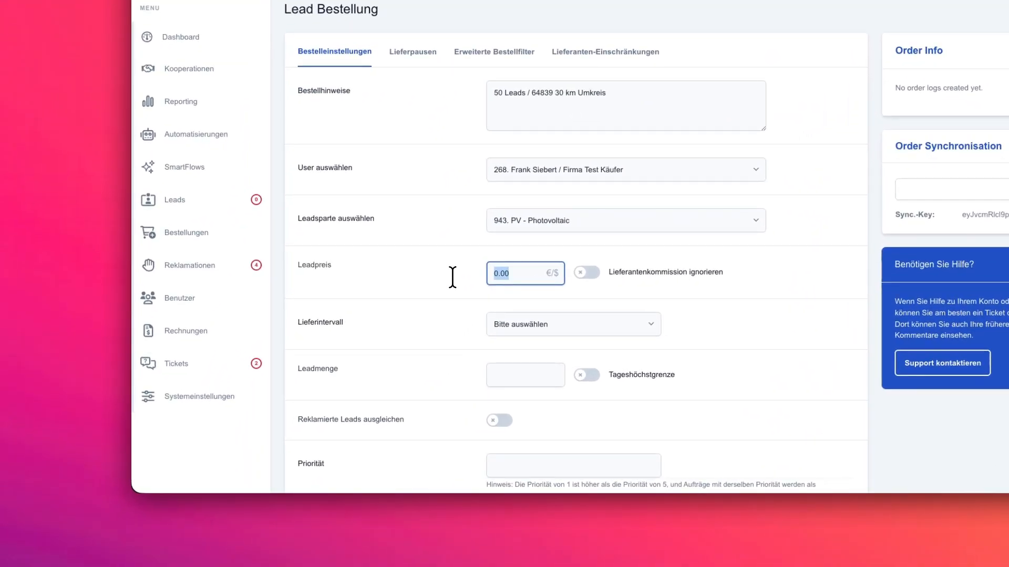
{"action": "type", "text": "30.00"}
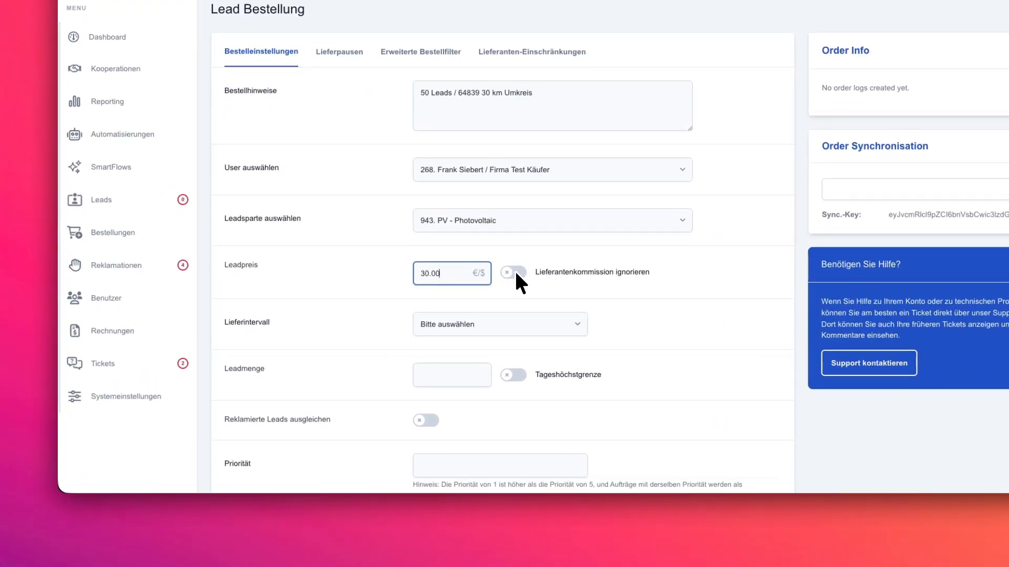
{"action": "left_click", "coordinate": [517, 273]}
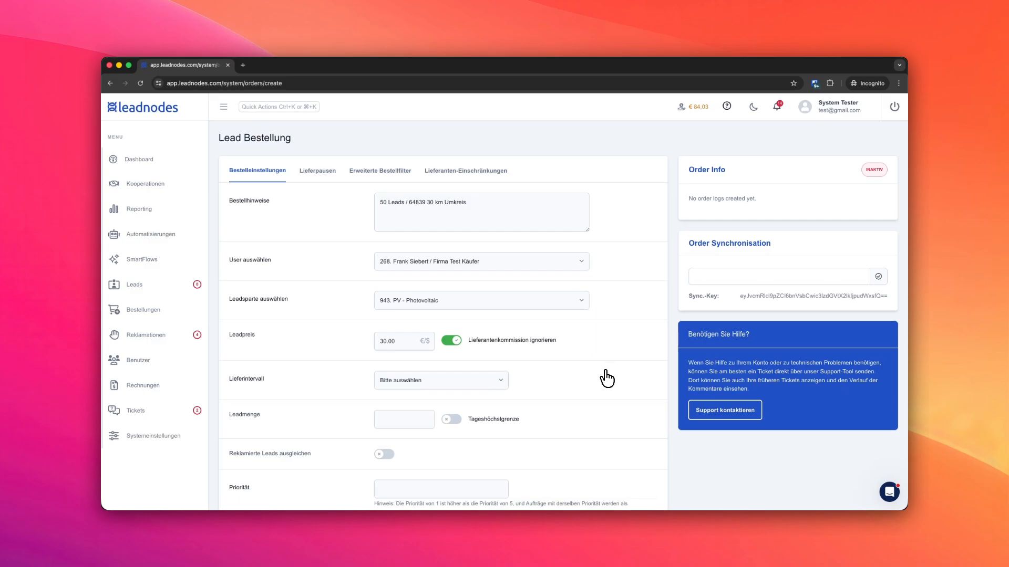
Set a weekly (wöchentlich) delivery interval with a lead quantity of 100 and a daily maximum of 20
{"action": "left_click", "coordinate": [481, 384]}
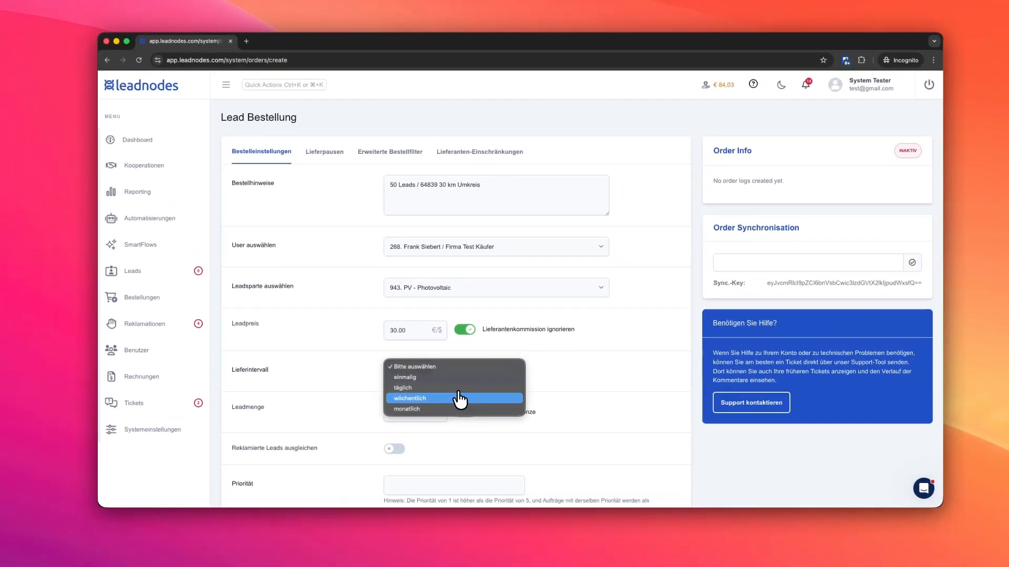
{"action": "left_click", "coordinate": [528, 349]}
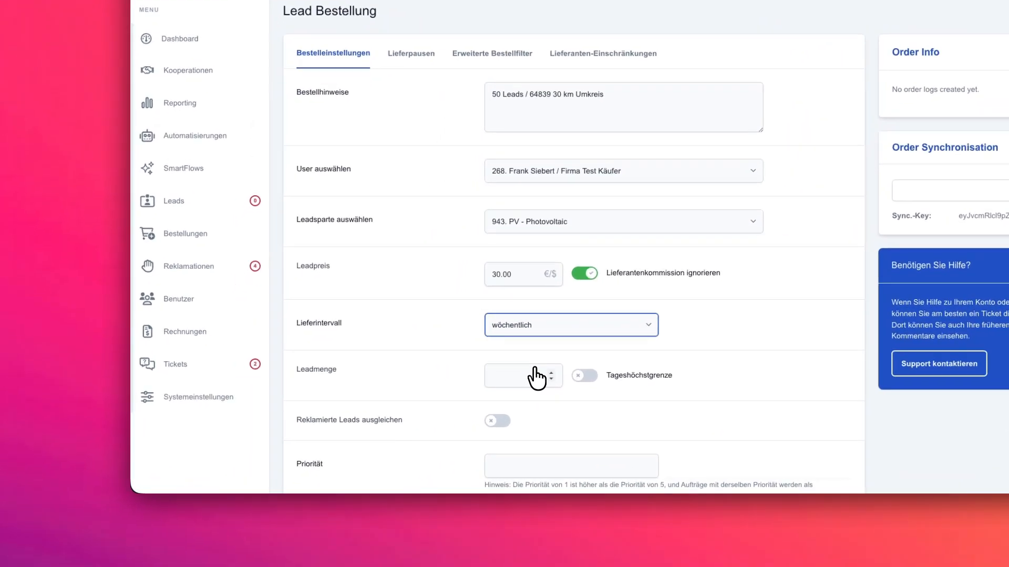
{"action": "left_click", "coordinate": [536, 377]}
{"action": "type", "text": "100"}
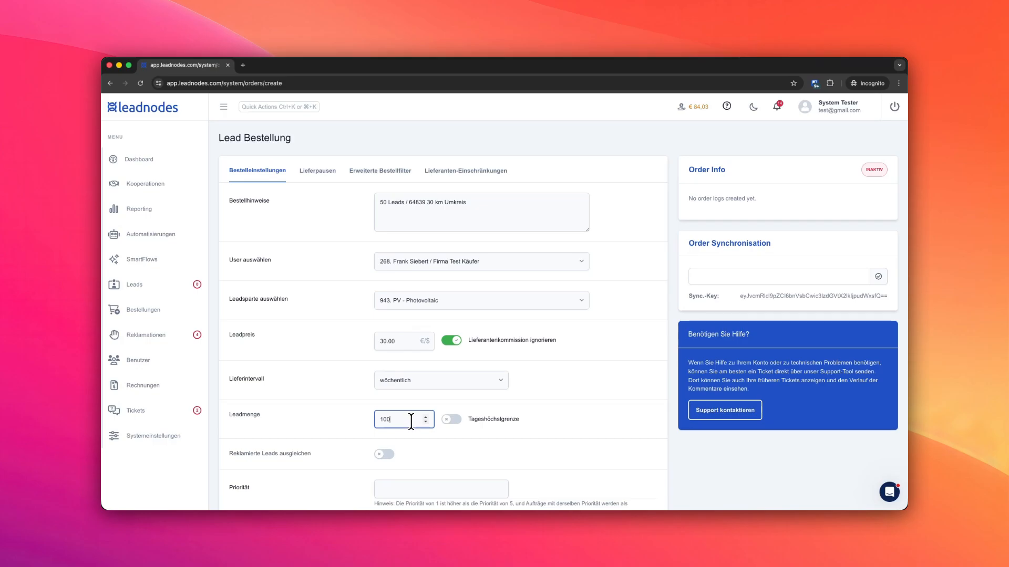
{"action": "left_click", "coordinate": [456, 419]}
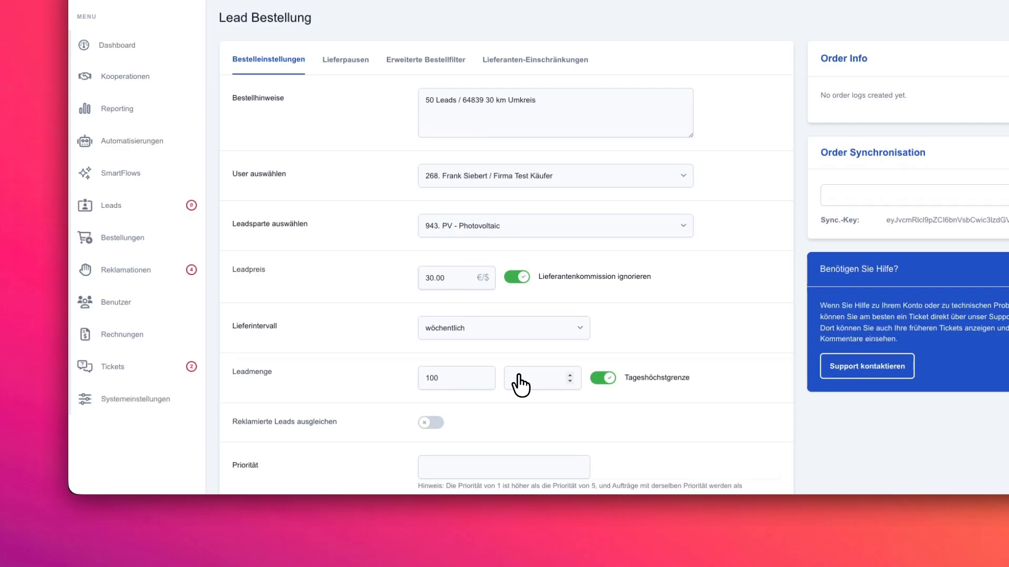
{"action": "left_click", "coordinate": [519, 378]}
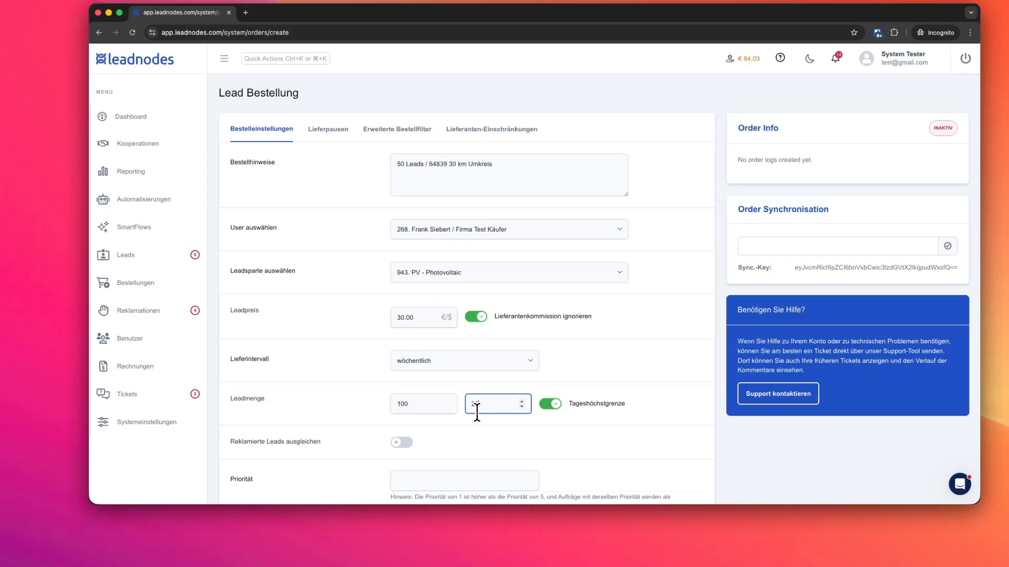
{"action": "type", "text": "20"}
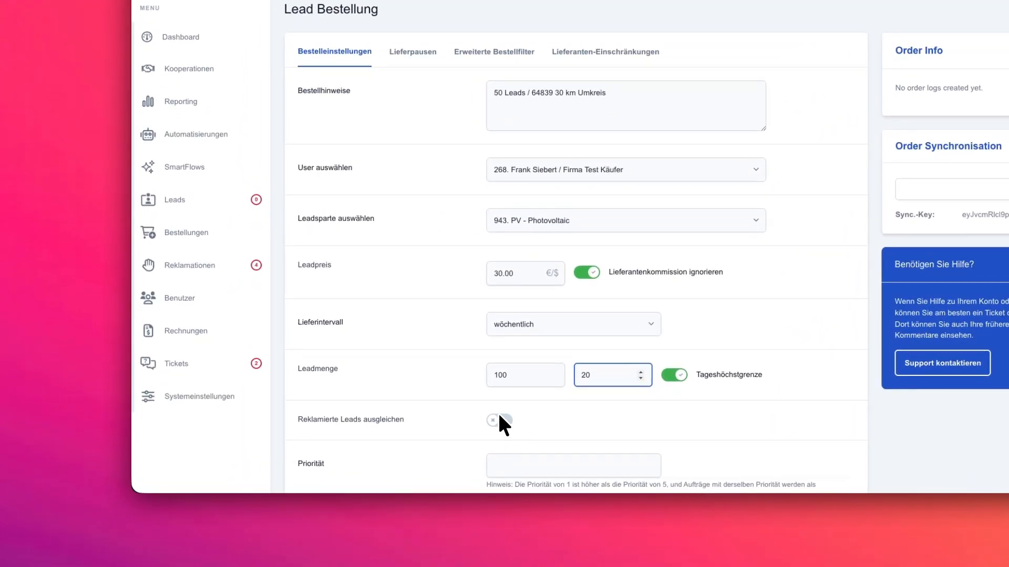
Enable compensation for reclaimed leads and set the order priority to 100
{"action": "left_click", "coordinate": [501, 421]}
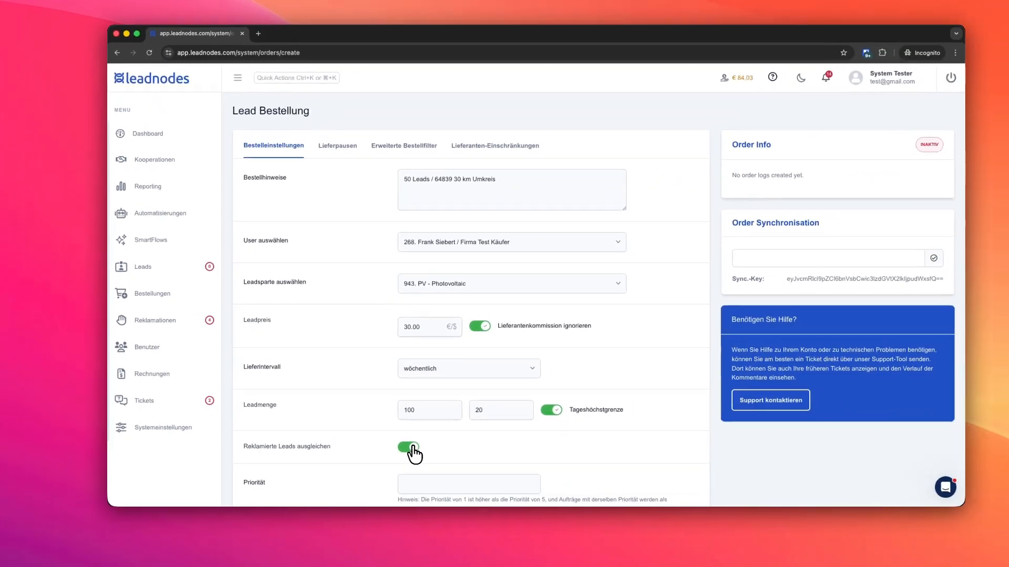
{"action": "scroll", "coordinate": [599, 457], "scroll_direction": "down", "scroll_amount": 2}
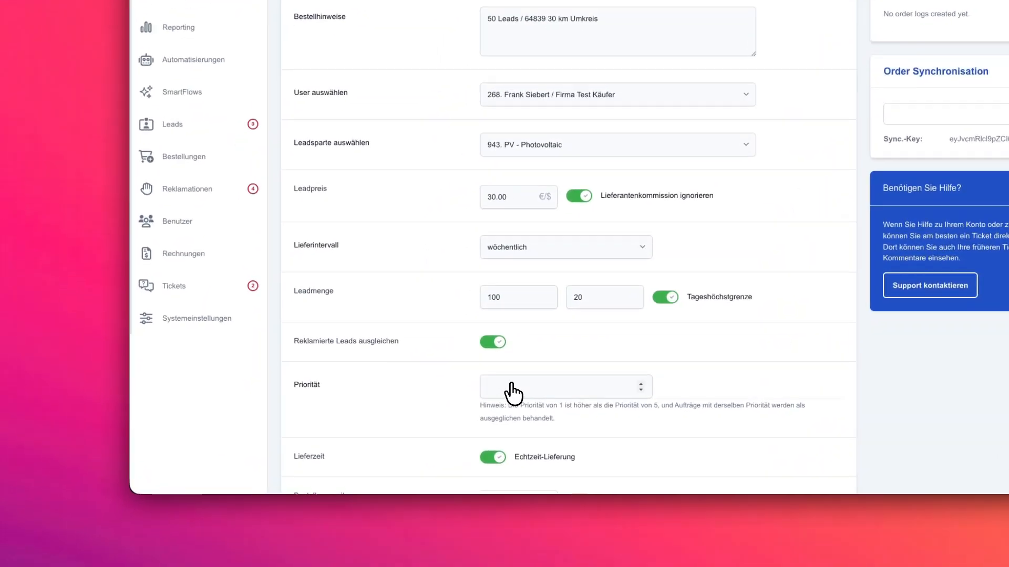
{"action": "left_click", "coordinate": [392, 428]}
{"action": "type", "text": "100"}
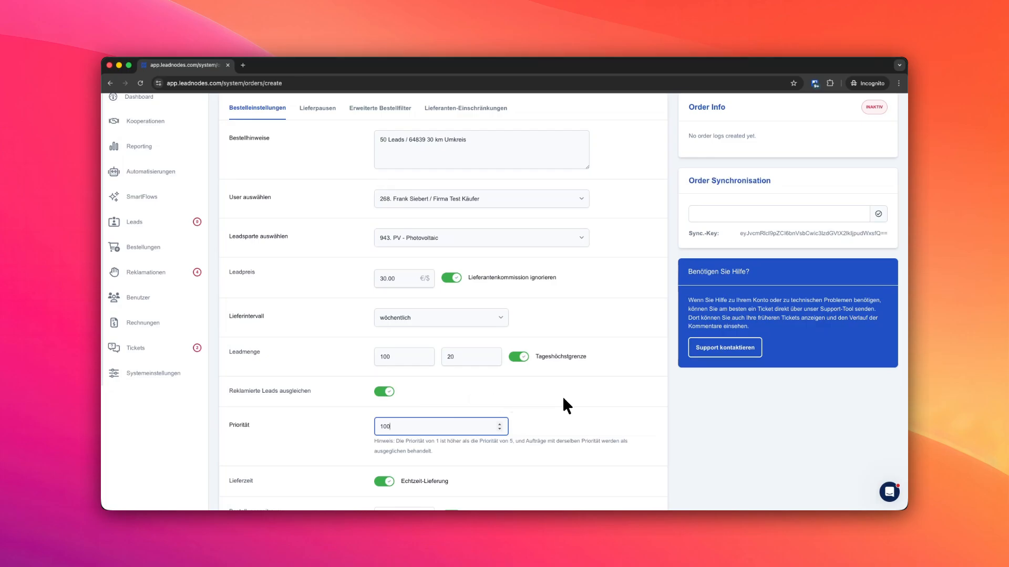
Turn off real-time delivery and set the delivery time from 9:00 to 16:00
{"action": "scroll", "coordinate": [563, 396], "scroll_direction": "down", "scroll_amount": 3}
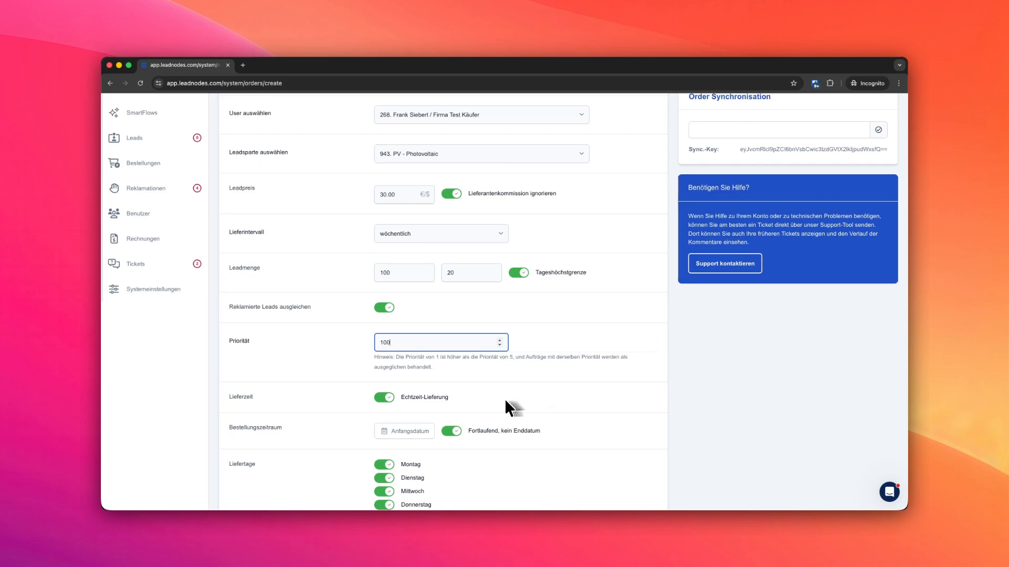
{"action": "left_click", "coordinate": [420, 397]}
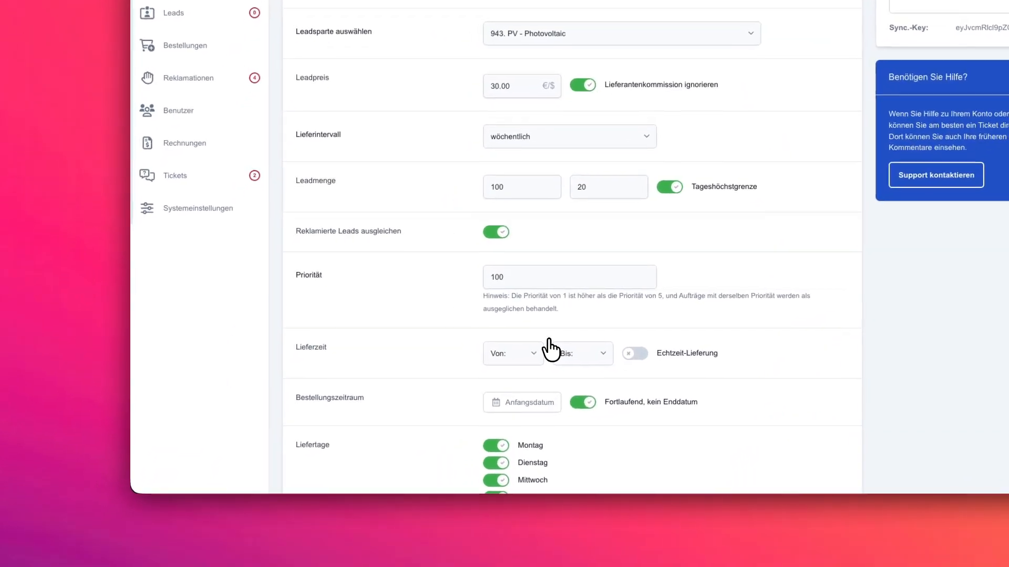
{"action": "left_click", "coordinate": [517, 355]}
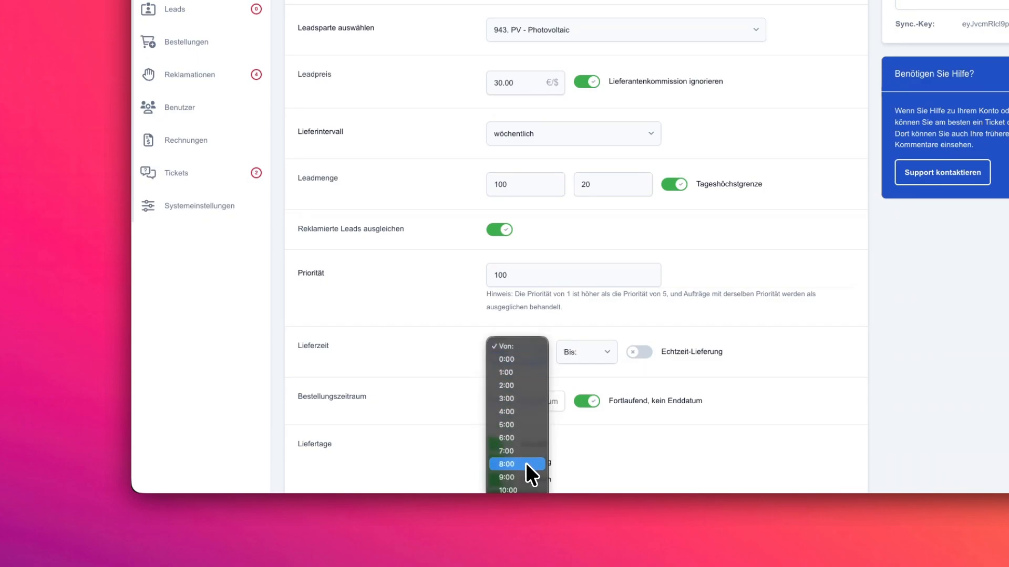
{"action": "left_click", "coordinate": [528, 477]}
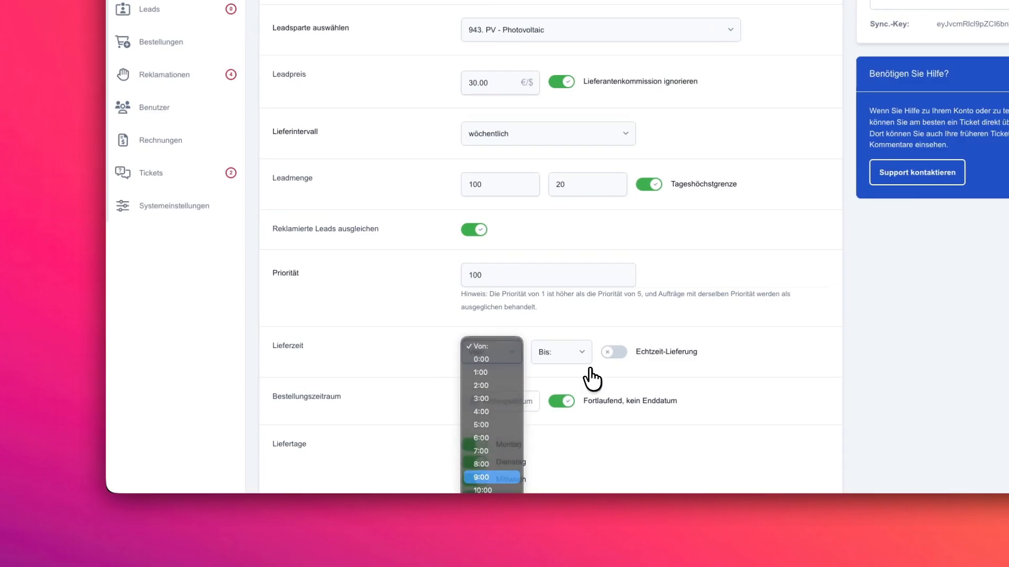
{"action": "left_click", "coordinate": [593, 353]}
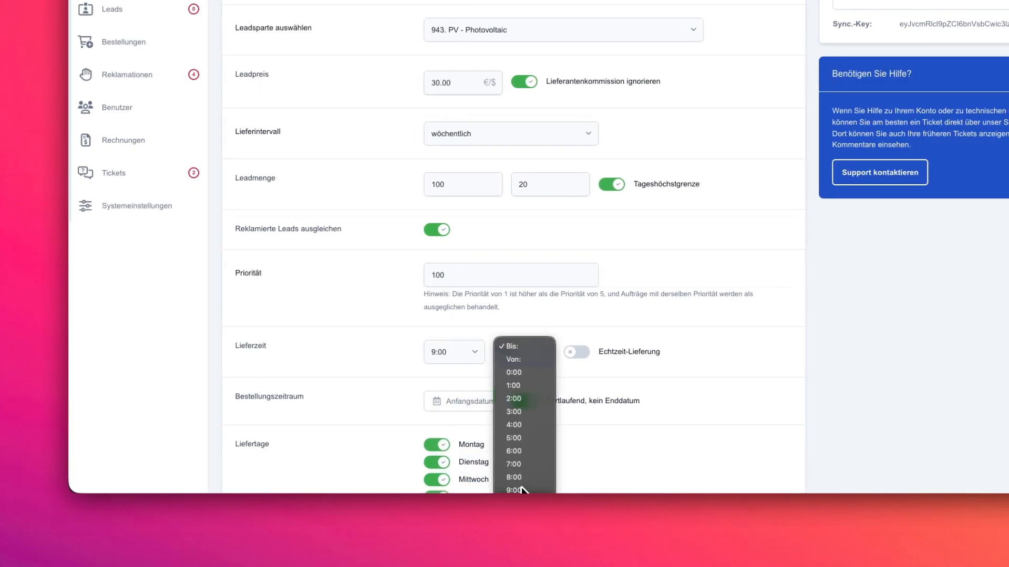
{"action": "left_click", "coordinate": [521, 489]}
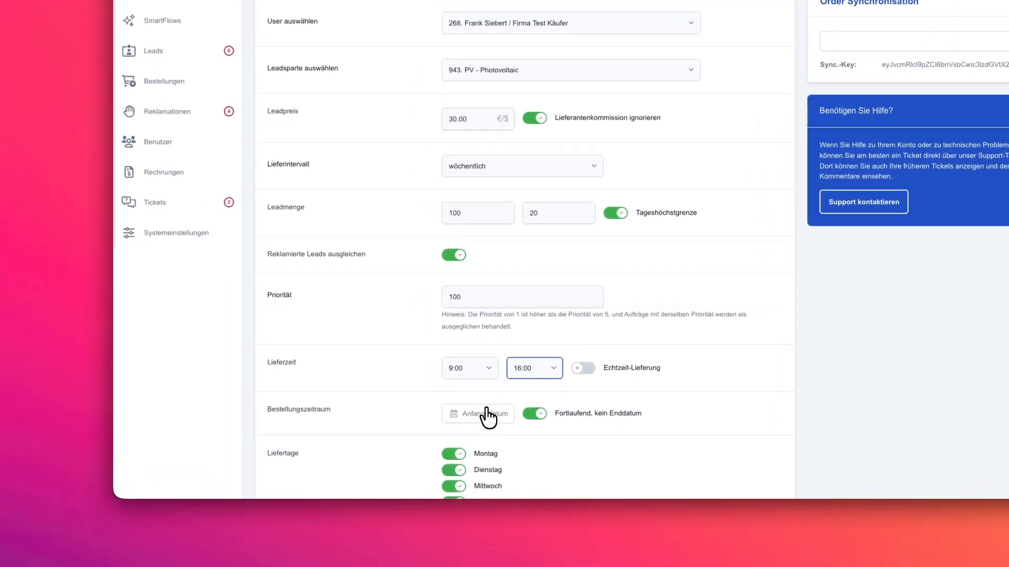
Limit the order period to 2026-05-13 through 2026-05-30 instead of running without an end date
{"action": "left_click", "coordinate": [486, 413]}
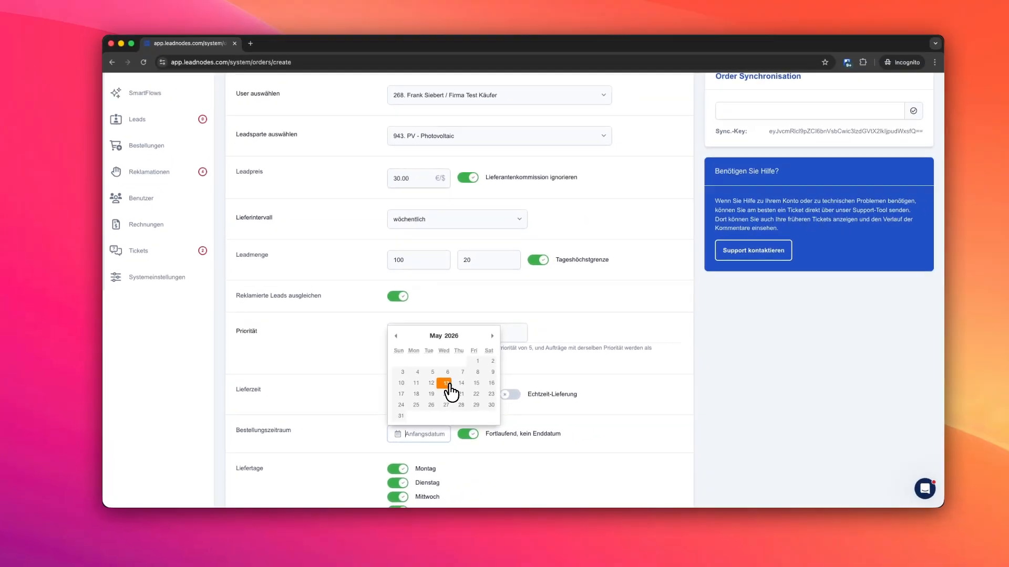
{"action": "left_click", "coordinate": [447, 384]}
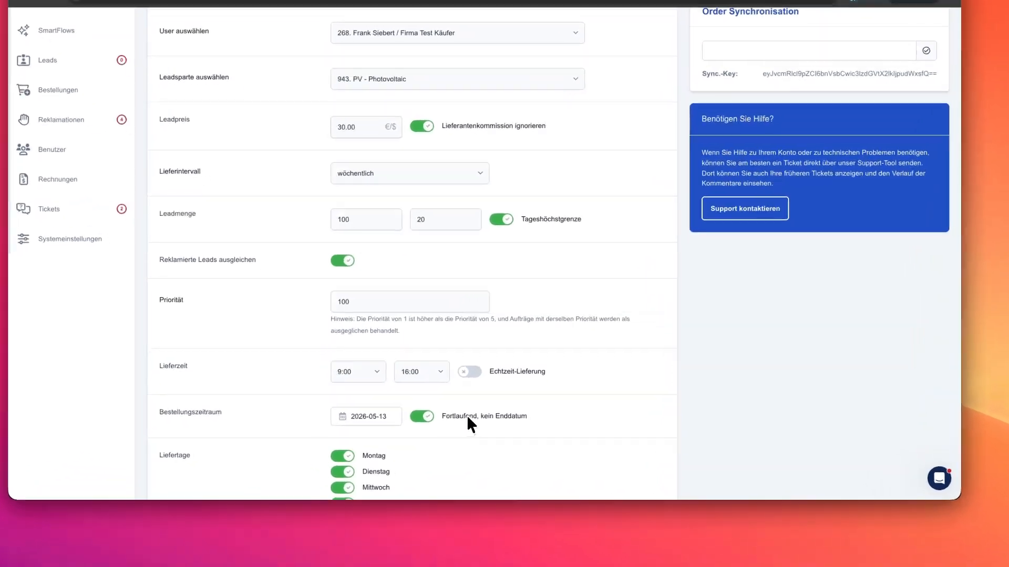
{"action": "left_click", "coordinate": [488, 439]}
{"action": "left_click", "coordinate": [458, 404]}
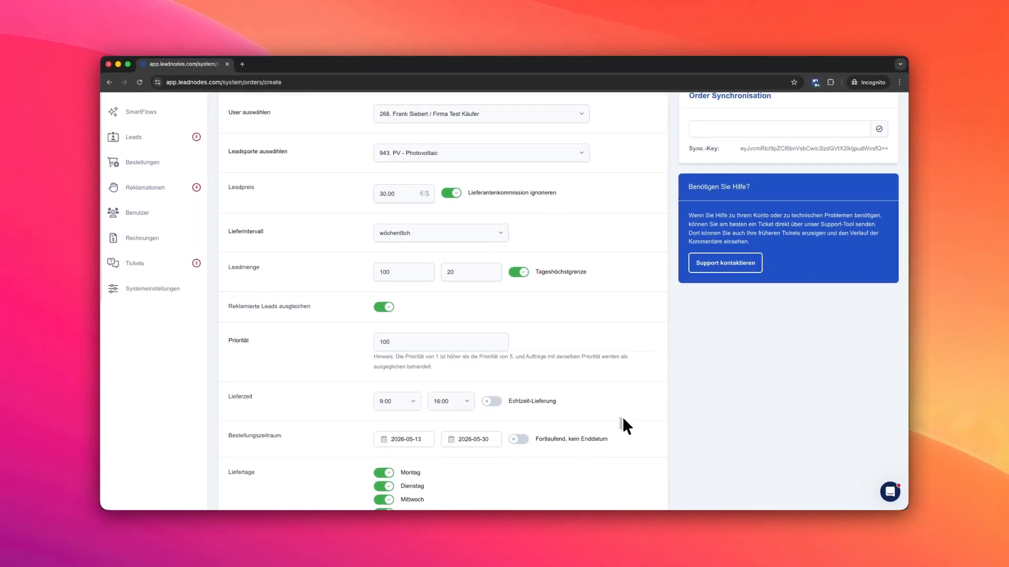
Exclude Sunday and Saturday from the delivery days
{"action": "scroll", "coordinate": [628, 421], "scroll_direction": "down", "scroll_amount": 3}
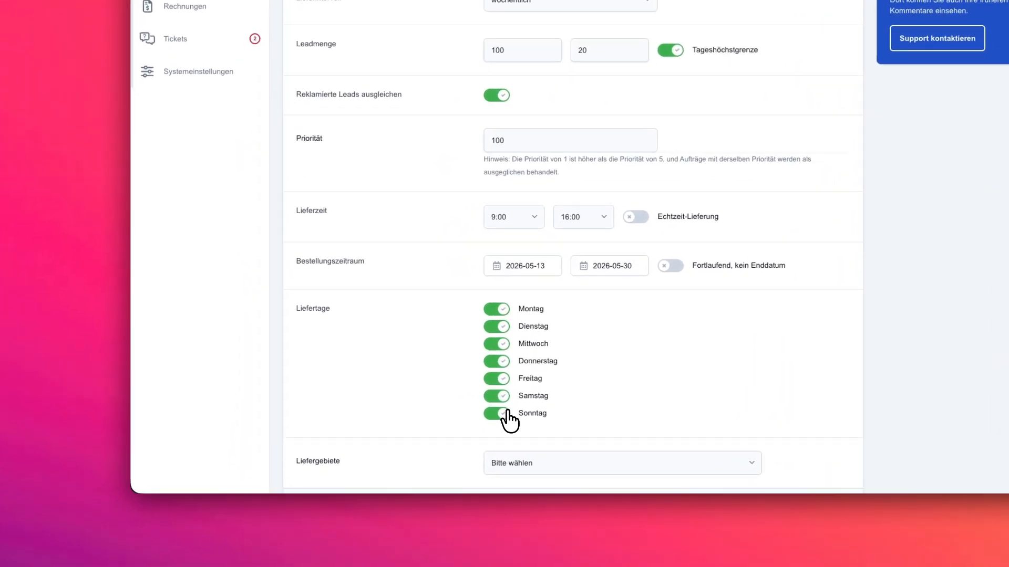
{"action": "left_click", "coordinate": [505, 414]}
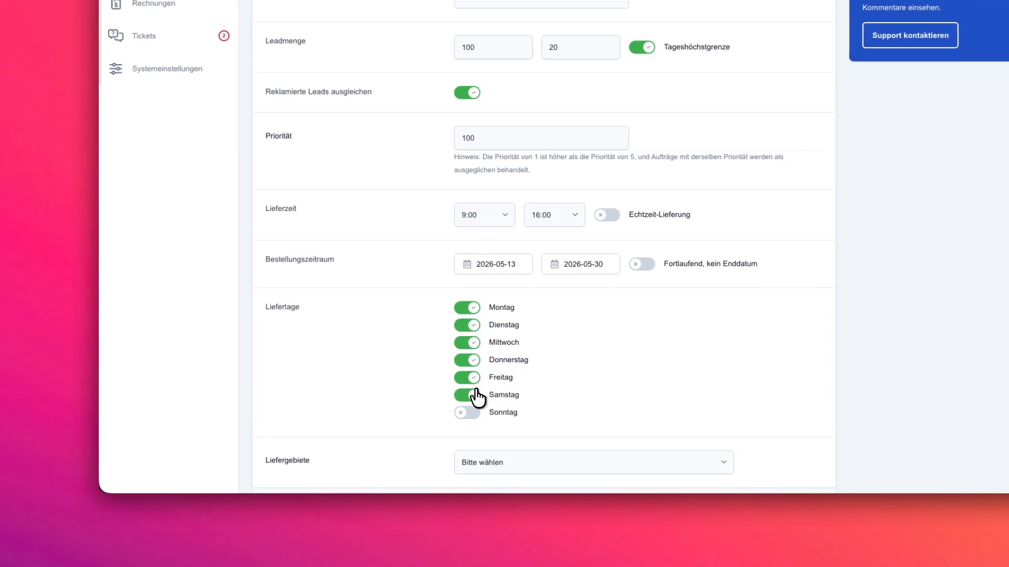
{"action": "left_click", "coordinate": [473, 395]}
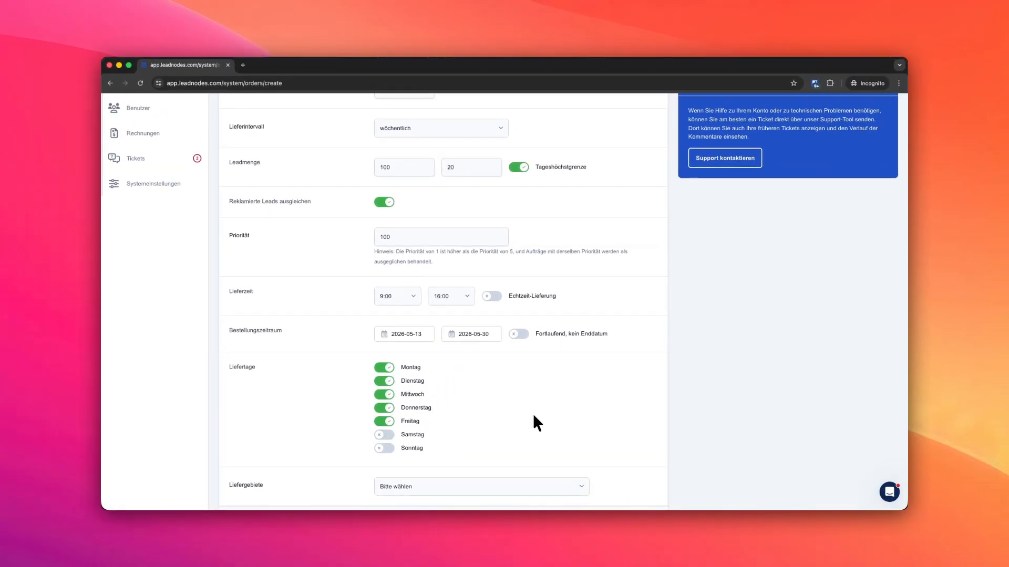
Set the delivery area to nationwide (Landesweit)
{"action": "scroll", "coordinate": [533, 417], "scroll_direction": "down", "scroll_amount": 2}
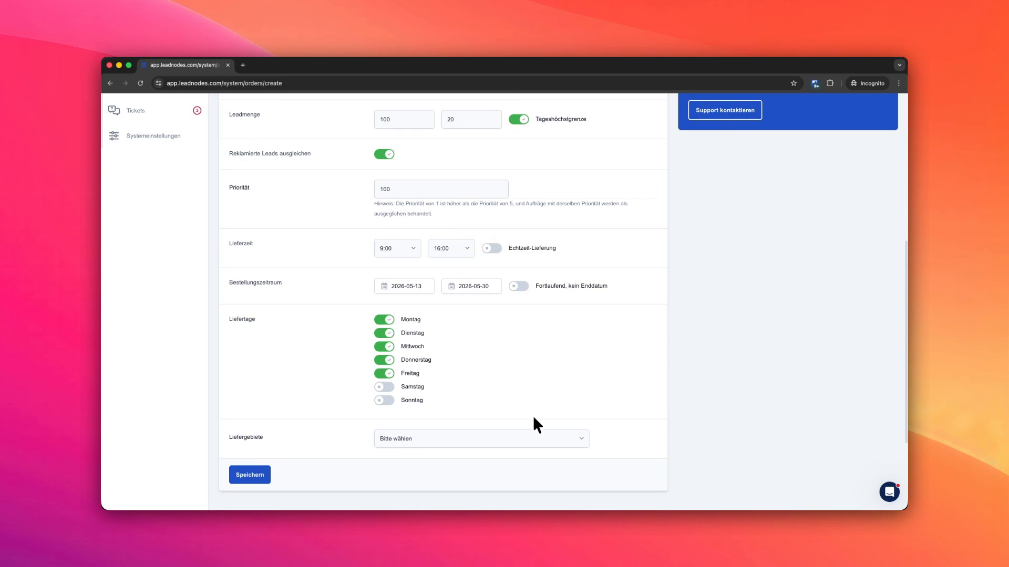
{"action": "scroll", "coordinate": [534, 416], "scroll_direction": "down", "scroll_amount": 3}
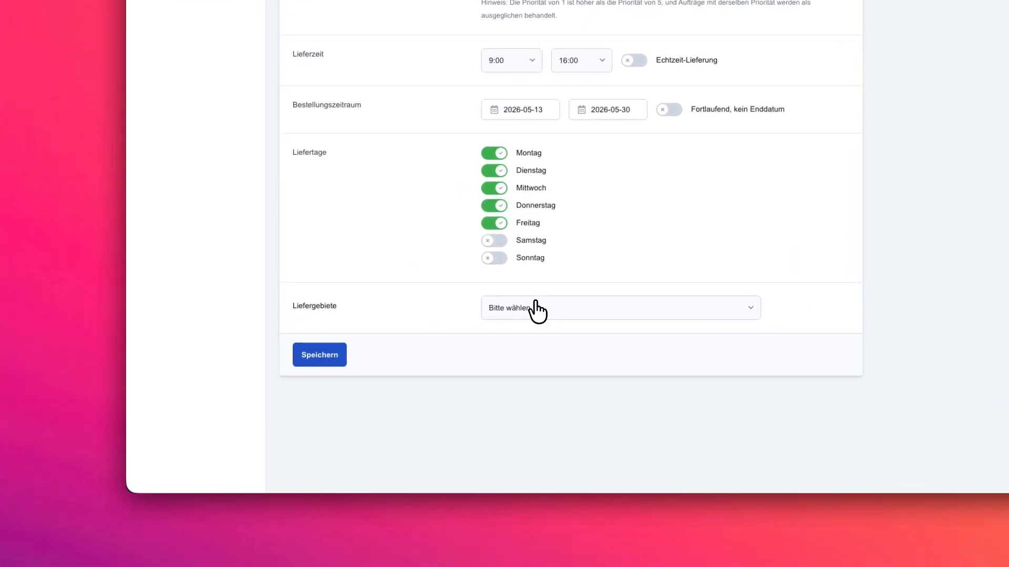
{"action": "left_click", "coordinate": [528, 310]}
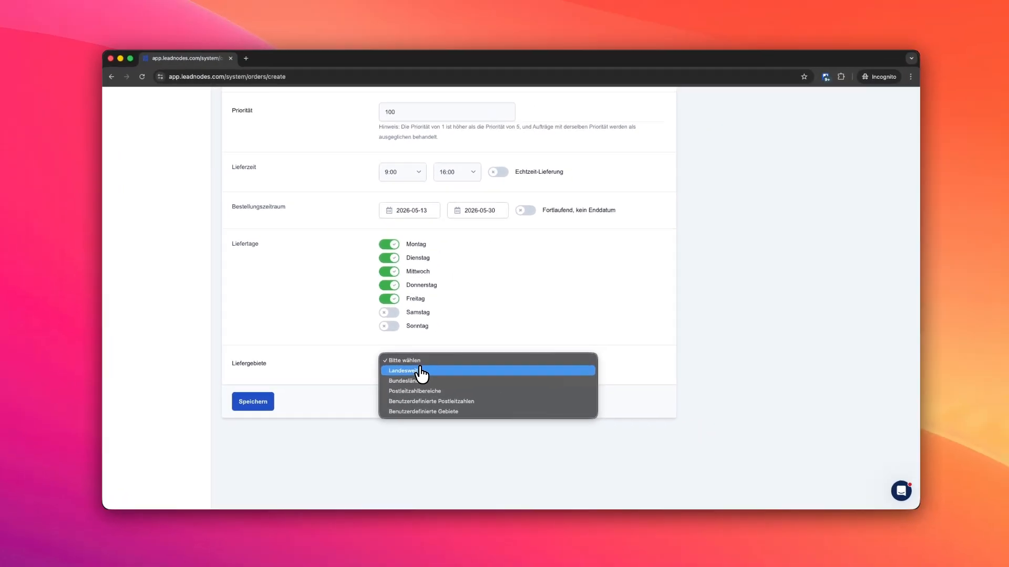
{"action": "left_click", "coordinate": [532, 312]}
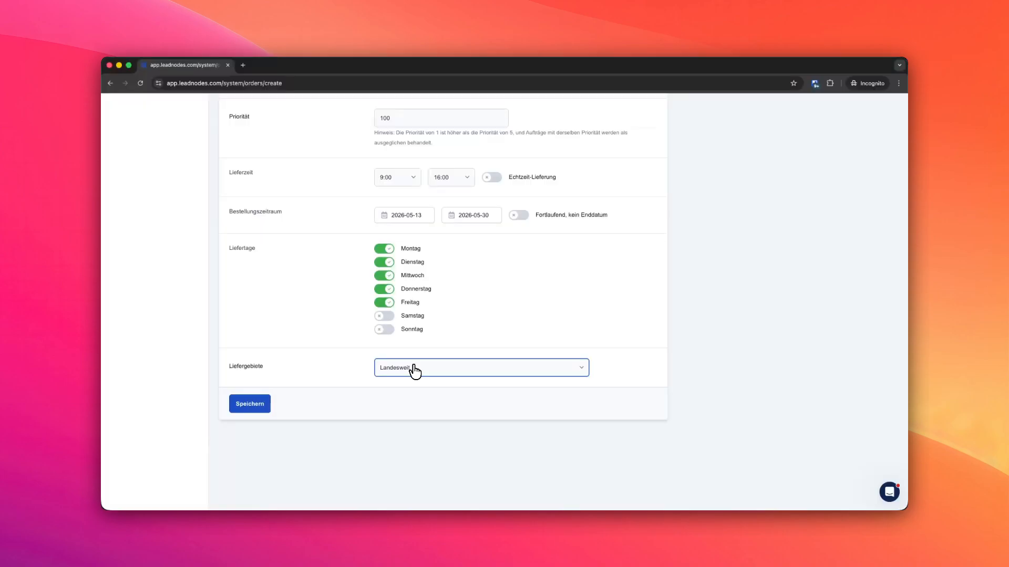
Switch the delivery areas to federal states (Bundesländer) and add Bayern and Hamburg
{"action": "left_click", "coordinate": [414, 371]}
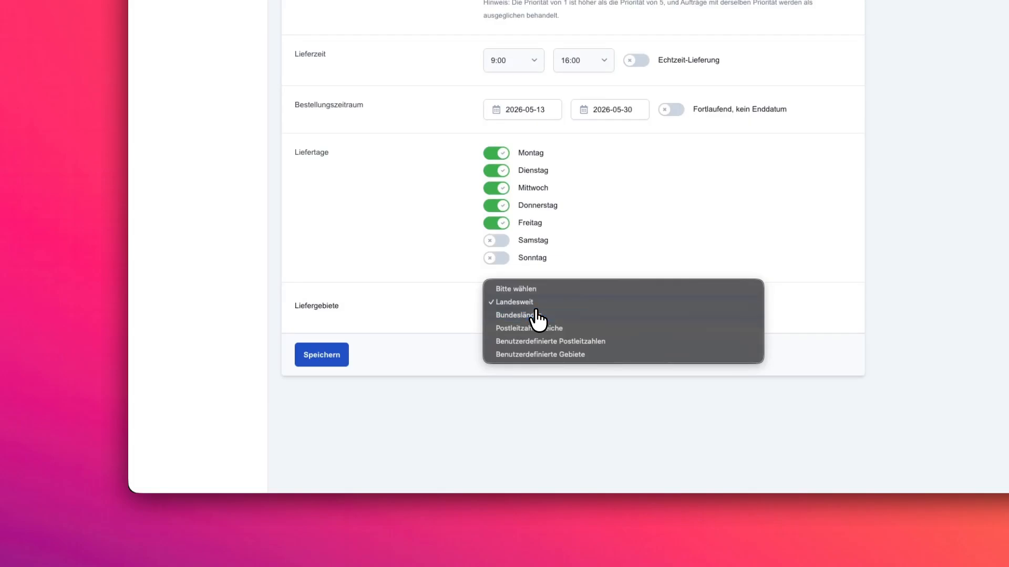
{"action": "left_click", "coordinate": [537, 314]}
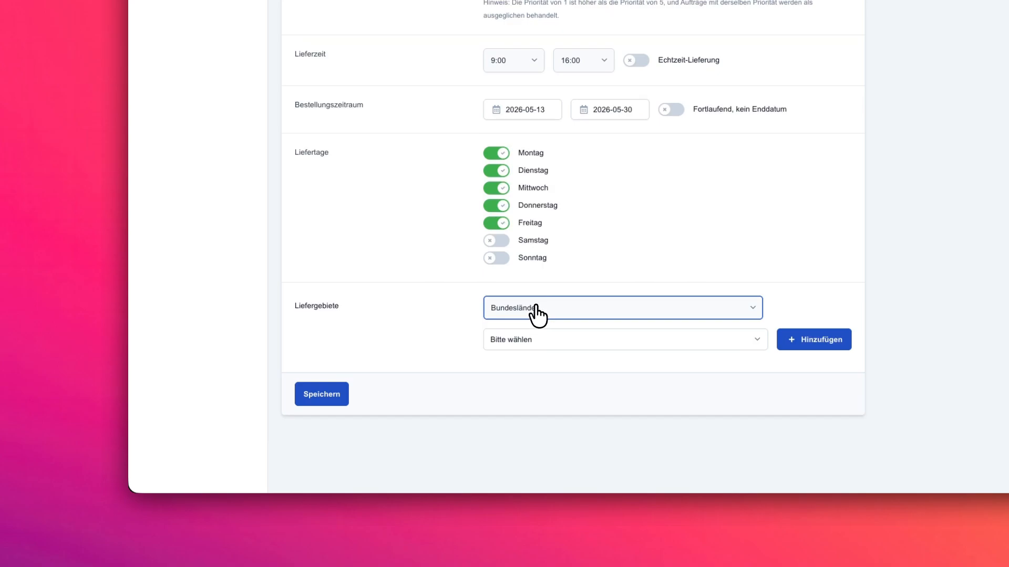
{"action": "left_click", "coordinate": [557, 340]}
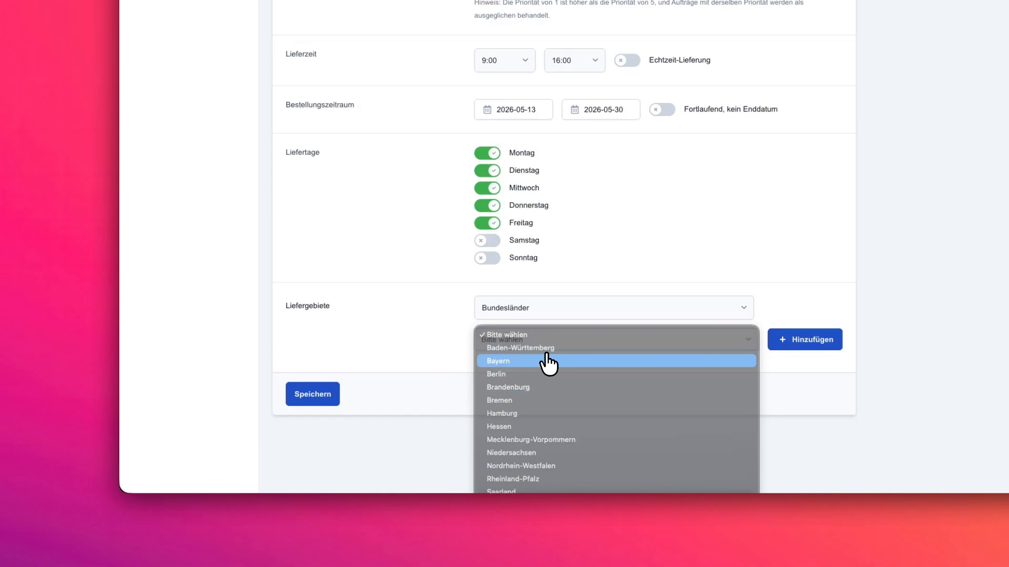
{"action": "left_click", "coordinate": [548, 361]}
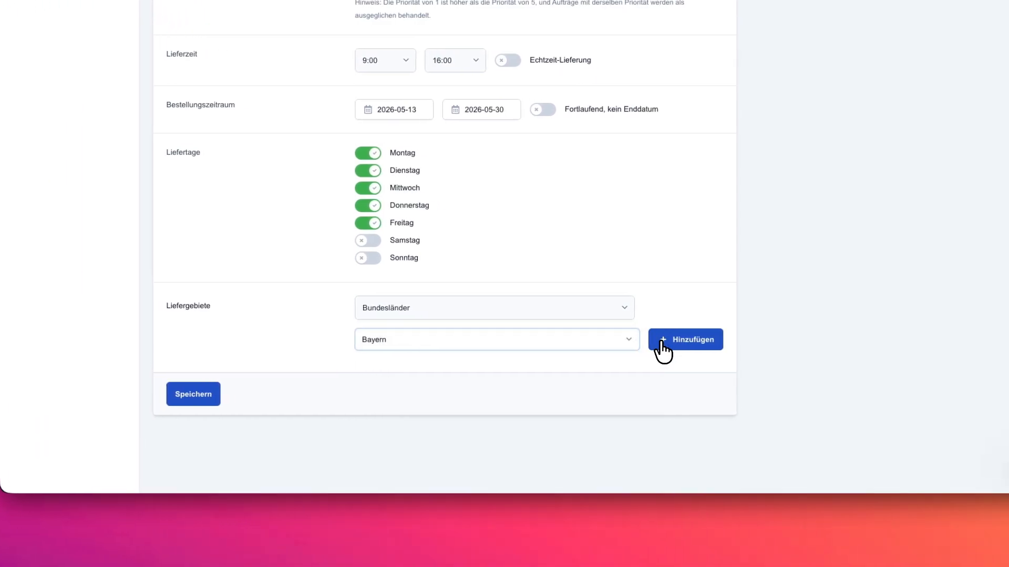
{"action": "left_click", "coordinate": [783, 340]}
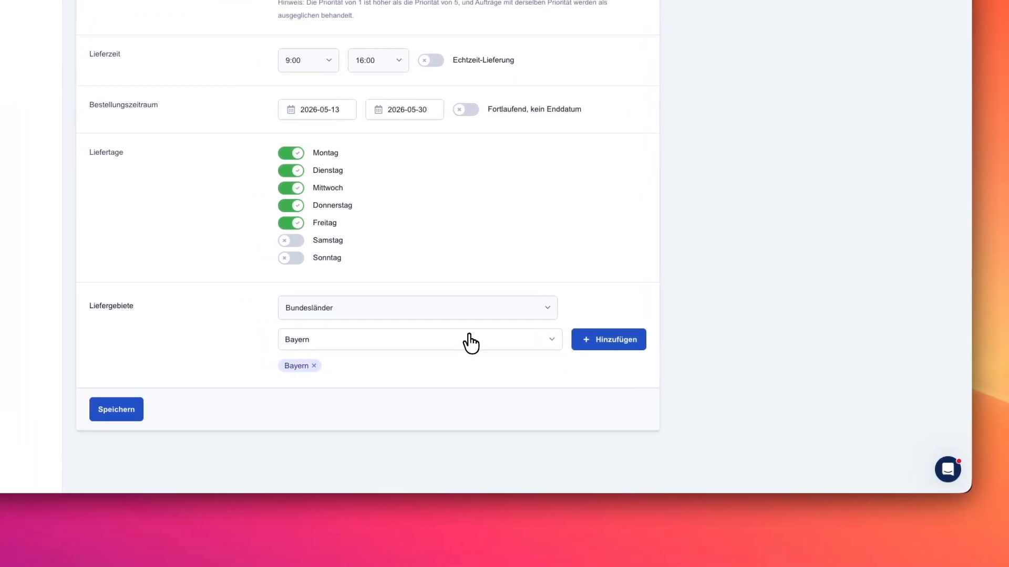
{"action": "left_click", "coordinate": [452, 339]}
{"action": "left_click", "coordinate": [416, 387]}
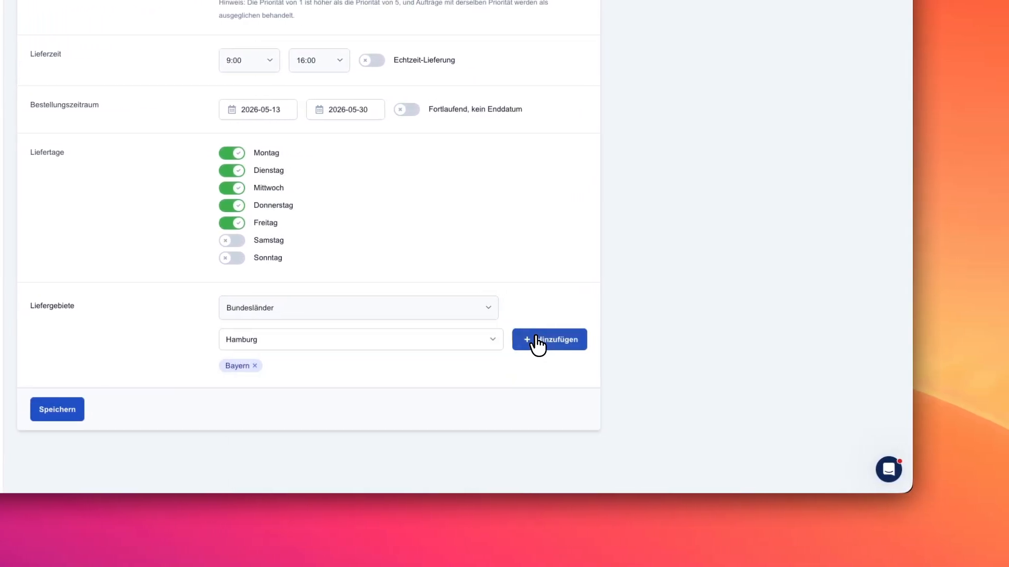
{"action": "left_click", "coordinate": [536, 338]}
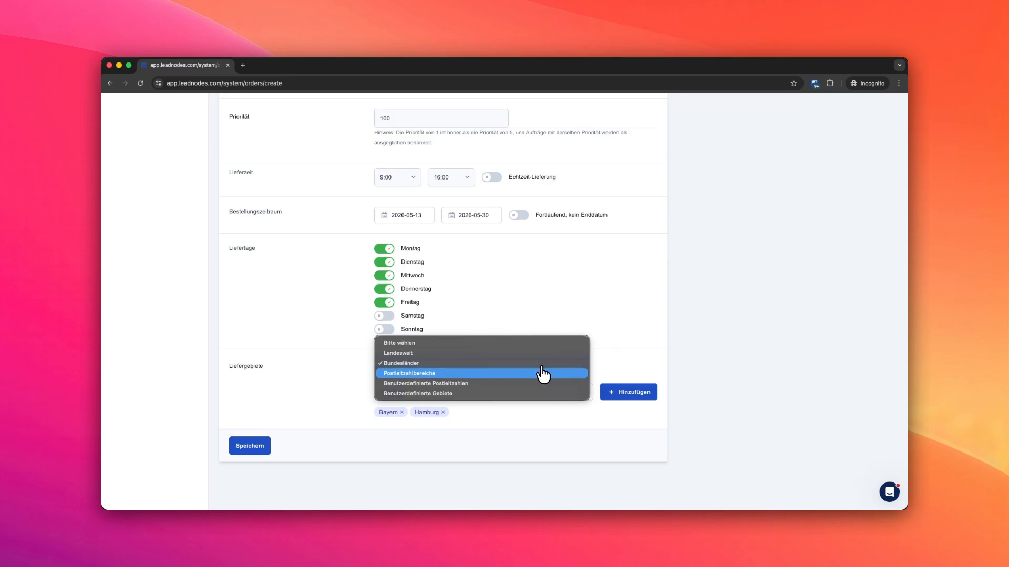
Switch the delivery areas to Postleitzahlbereiche and add a postal code range from 60000 to 69999
{"action": "left_click", "coordinate": [544, 374]}
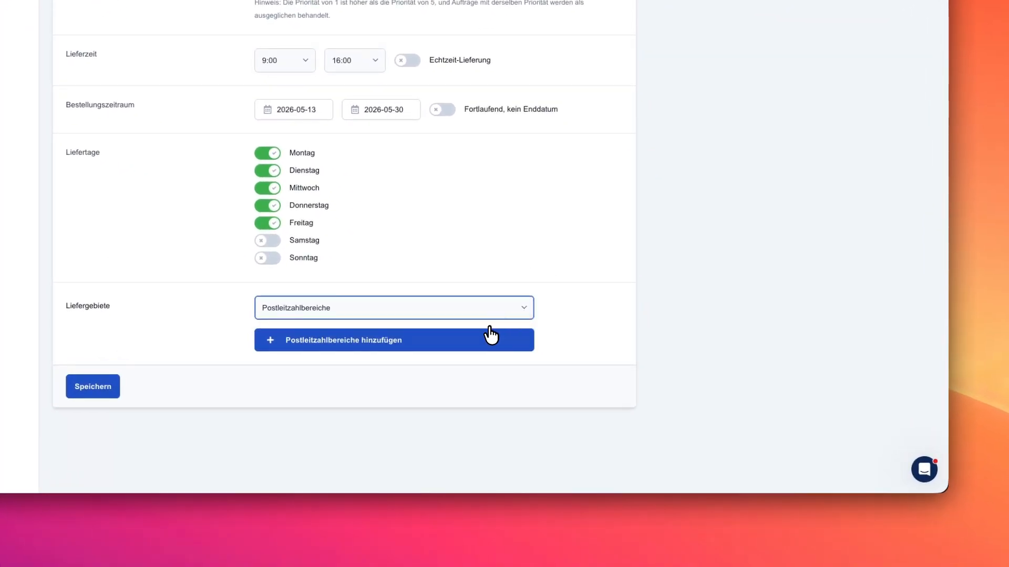
{"action": "left_click", "coordinate": [508, 350]}
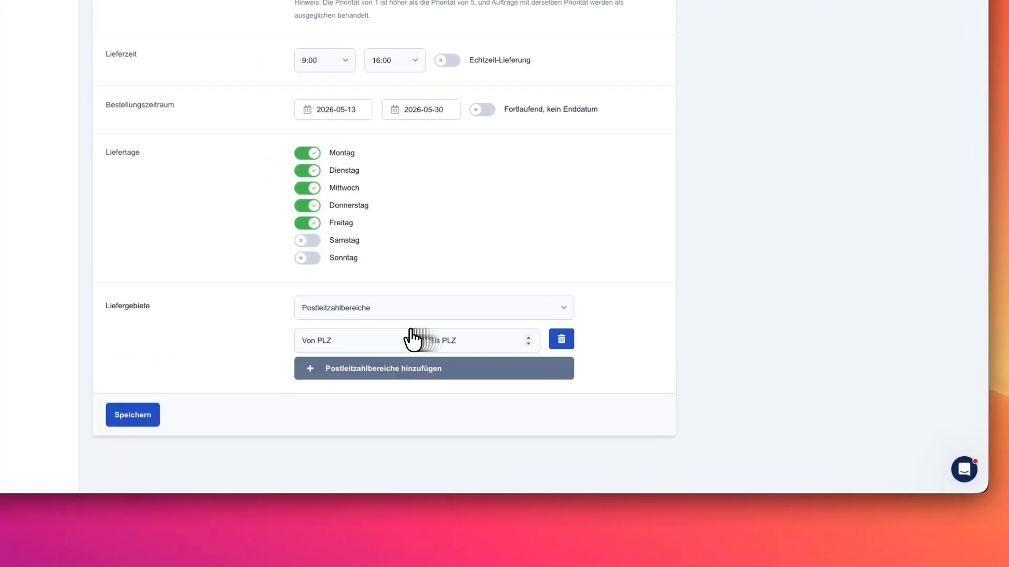
{"action": "left_click", "coordinate": [369, 342]}
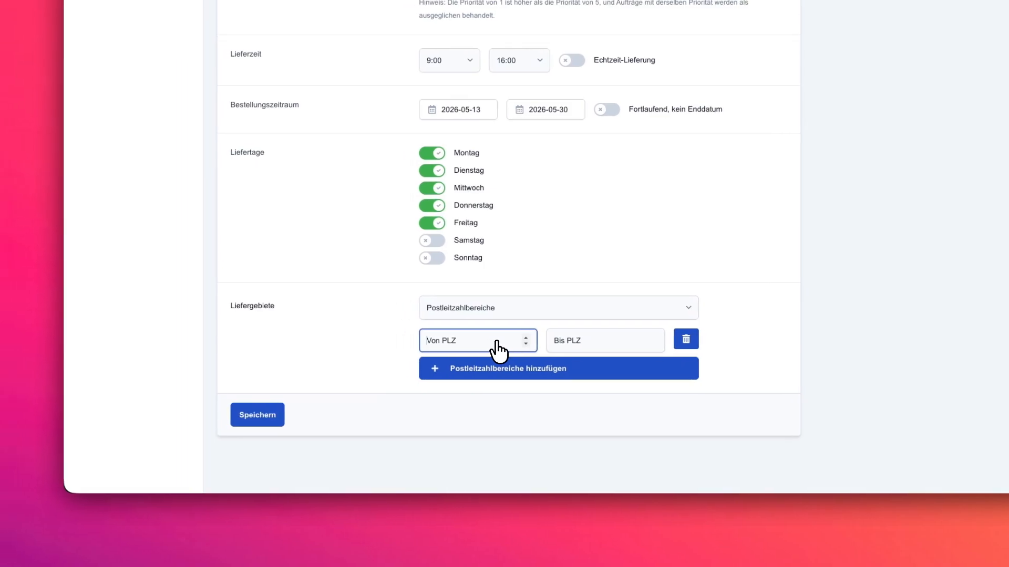
{"action": "type", "text": "60000"}
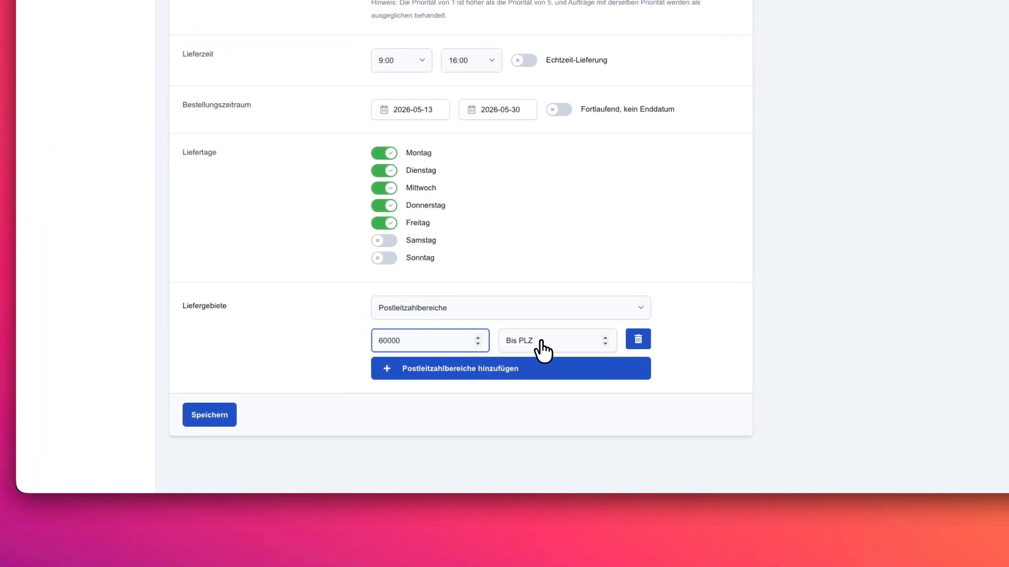
{"action": "left_click", "coordinate": [542, 347]}
{"action": "type", "text": "69999"}
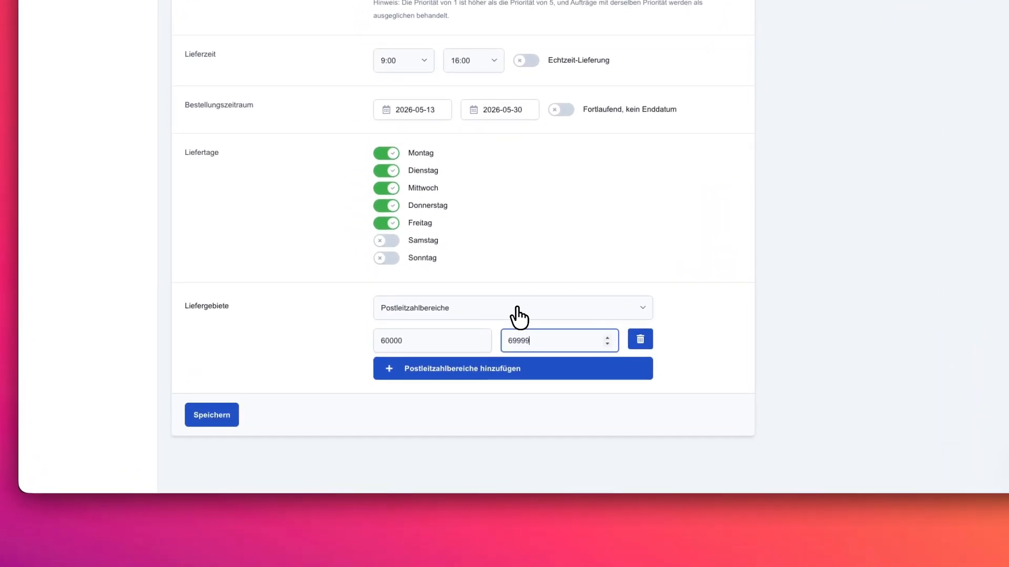
Switch the delivery areas to Benutzerdefinierte Gebiete and add a German area around postal code 64839 with a 50 km radius
{"action": "left_click", "coordinate": [484, 368]}
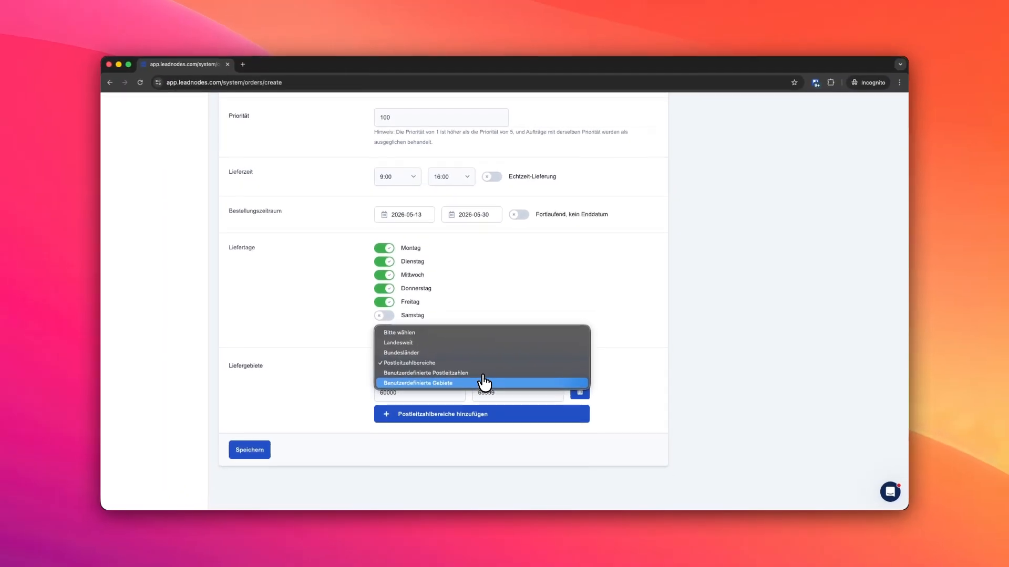
{"action": "left_click", "coordinate": [510, 336]}
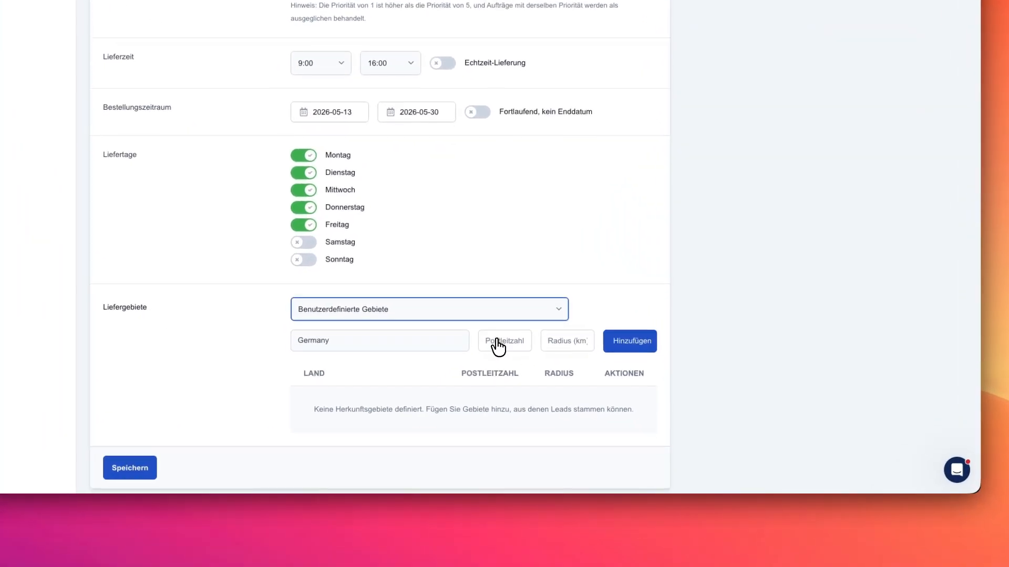
{"action": "left_click", "coordinate": [533, 392]}
{"action": "type", "text": "64839"}
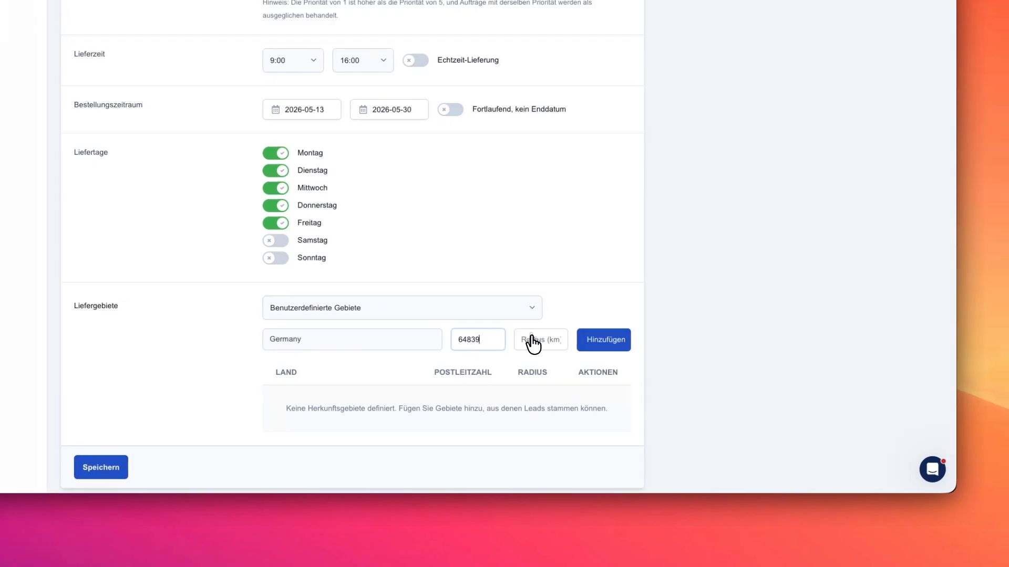
{"action": "left_click", "coordinate": [567, 340]}
{"action": "type", "text": "50"}
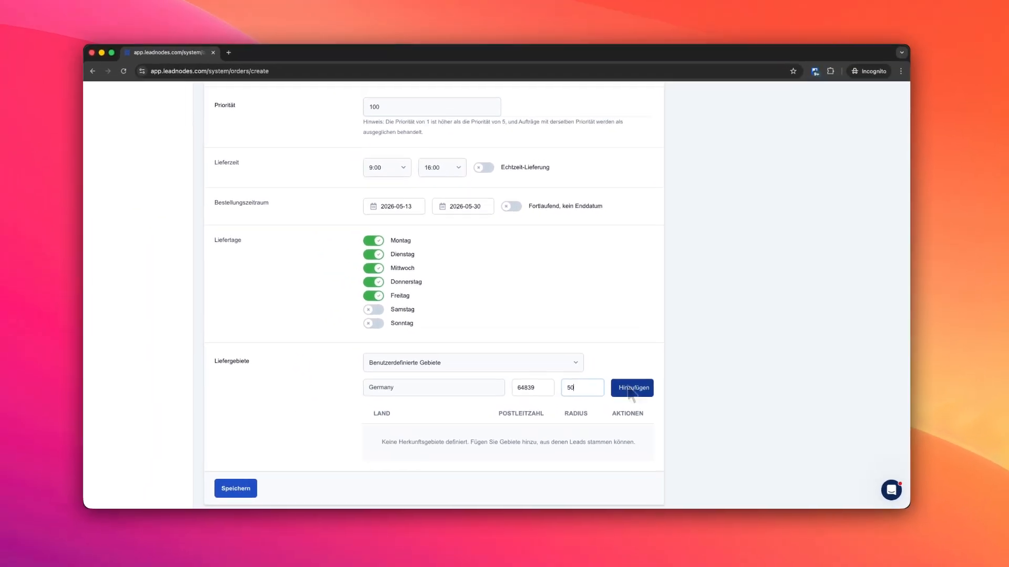
{"action": "left_click", "coordinate": [631, 388]}
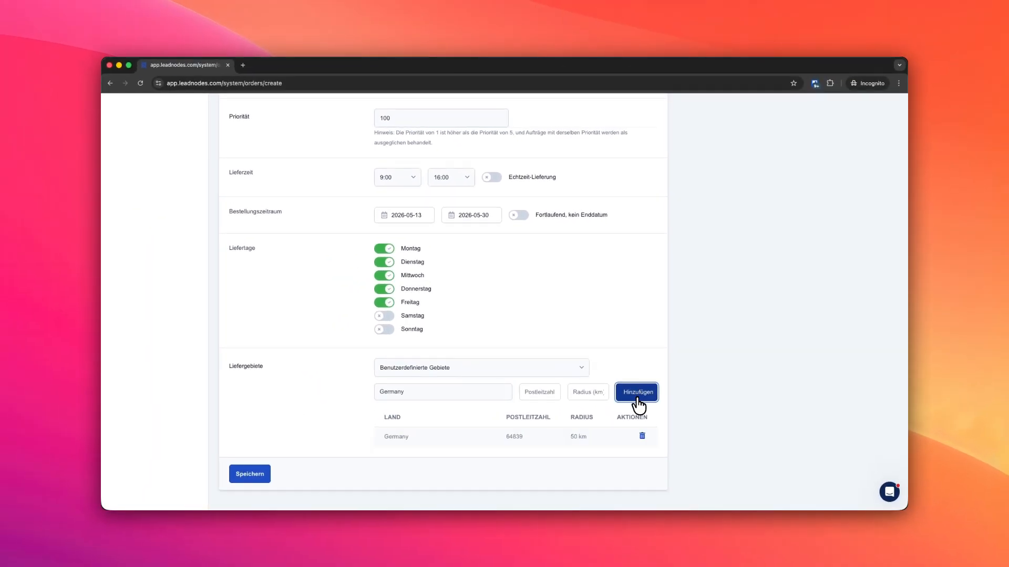
Switch the delivery areas to Benutzerdefinierte Postleitzahlen and search for postal codes within 13 km of 64839
{"action": "left_click", "coordinate": [553, 371]}
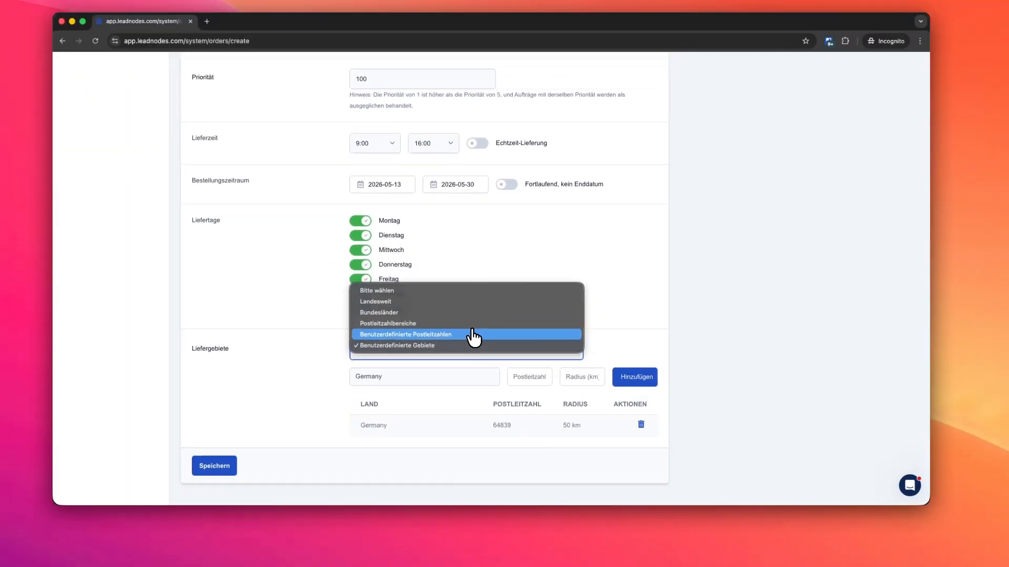
{"action": "left_click", "coordinate": [432, 289]}
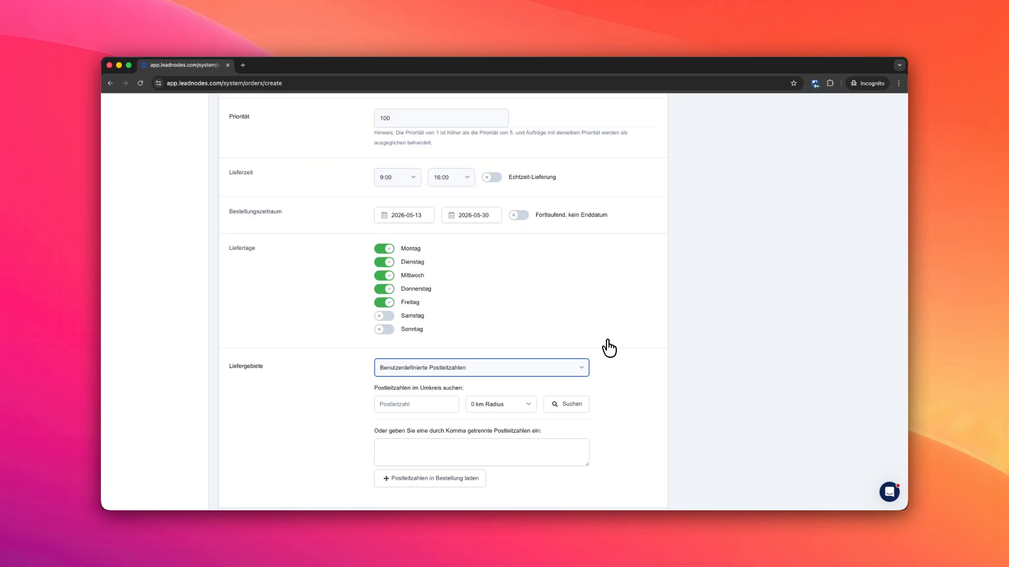
{"action": "left_click", "coordinate": [420, 404]}
{"action": "type", "text": "6483"}
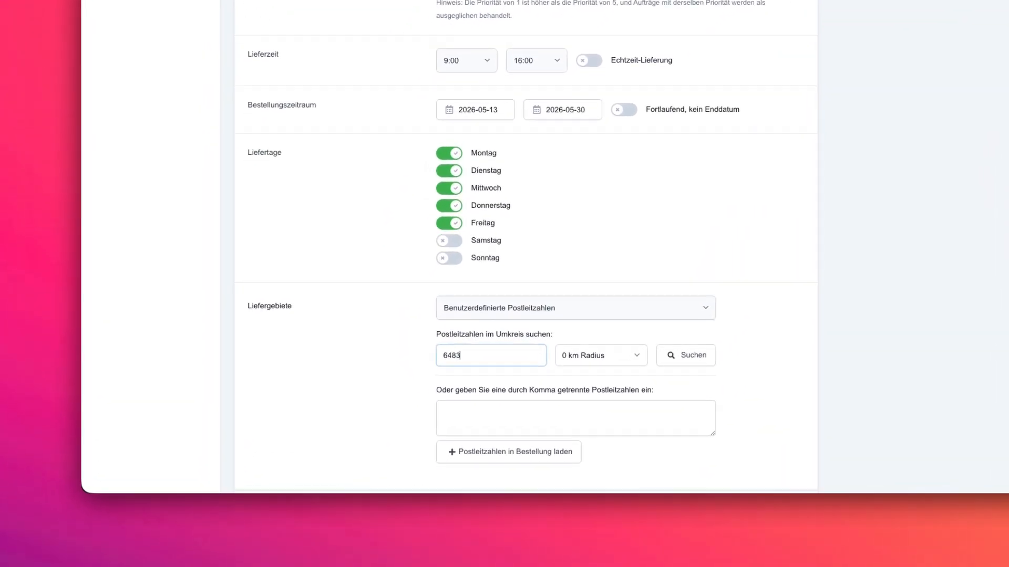
{"action": "type", "text": "9"}
{"action": "left_click", "coordinate": [586, 356]}
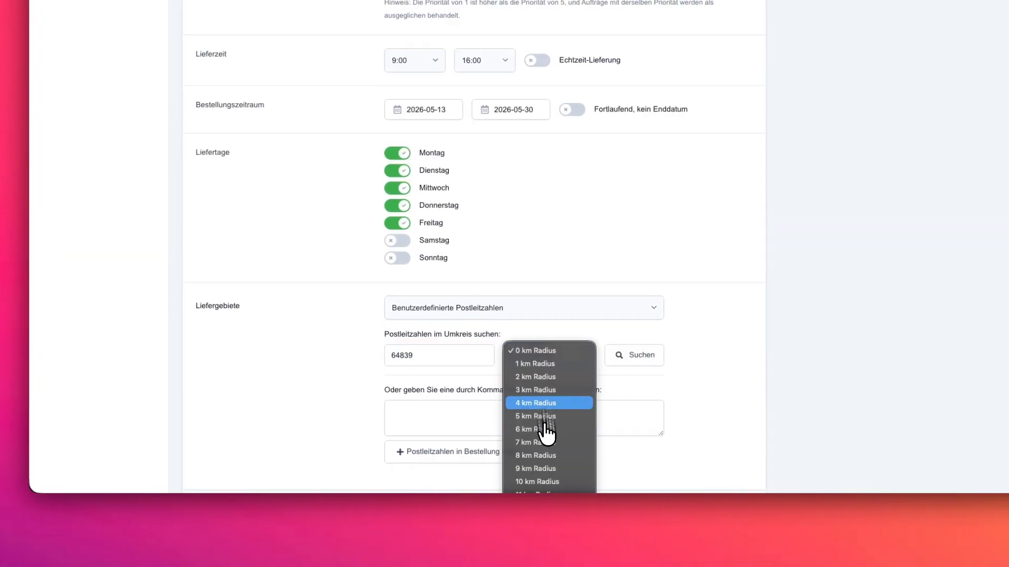
{"action": "left_click", "coordinate": [547, 483]}
{"action": "left_click", "coordinate": [629, 358]}
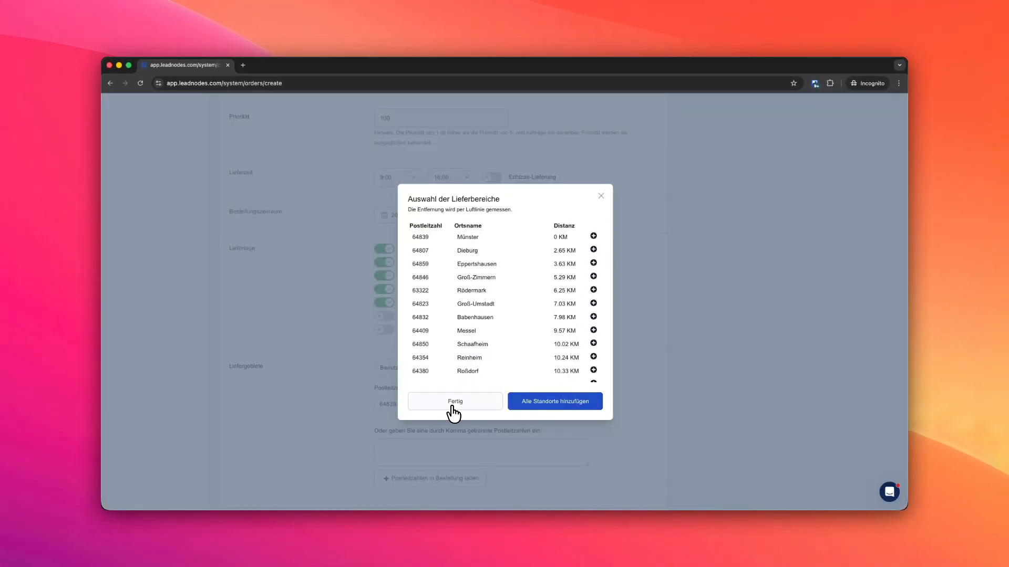
Add Dieburg, Rödermark and Schaafheim from the found delivery areas, add all remaining locations, and finish the selection
{"action": "left_click", "coordinate": [593, 249]}
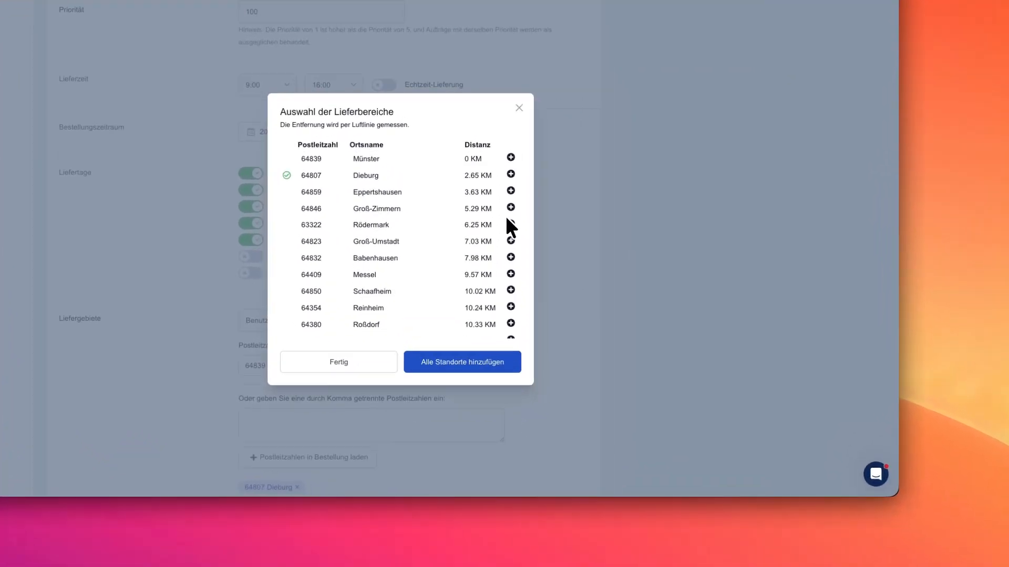
{"action": "left_click", "coordinate": [511, 225]}
{"action": "left_click", "coordinate": [511, 291]}
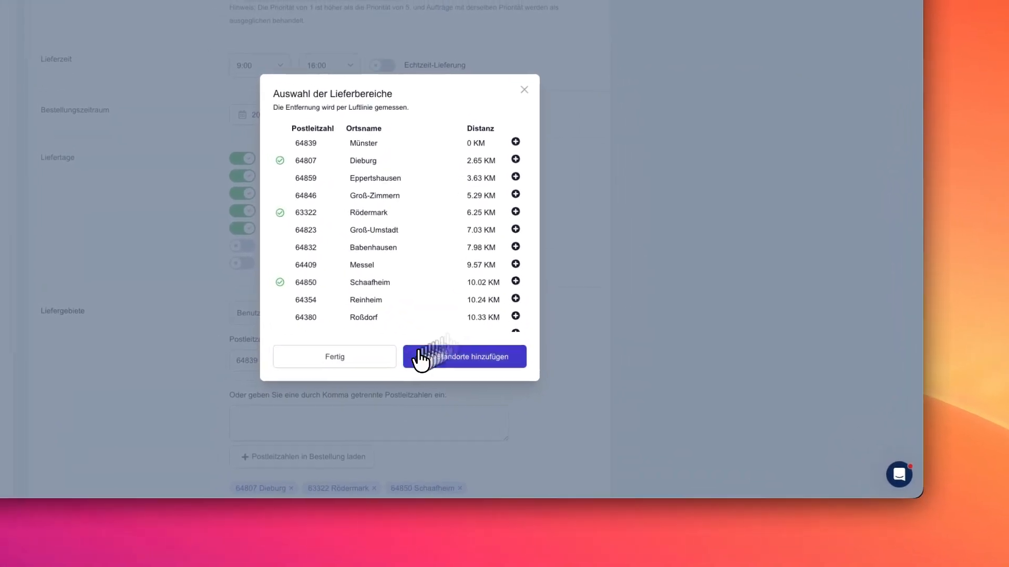
{"action": "left_click", "coordinate": [491, 351]}
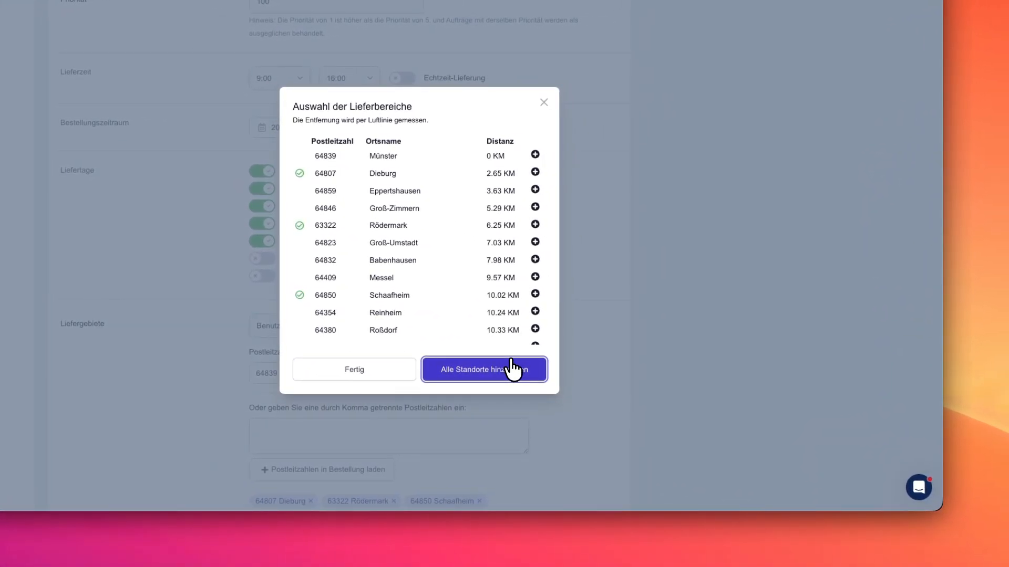
{"action": "left_click", "coordinate": [380, 374]}
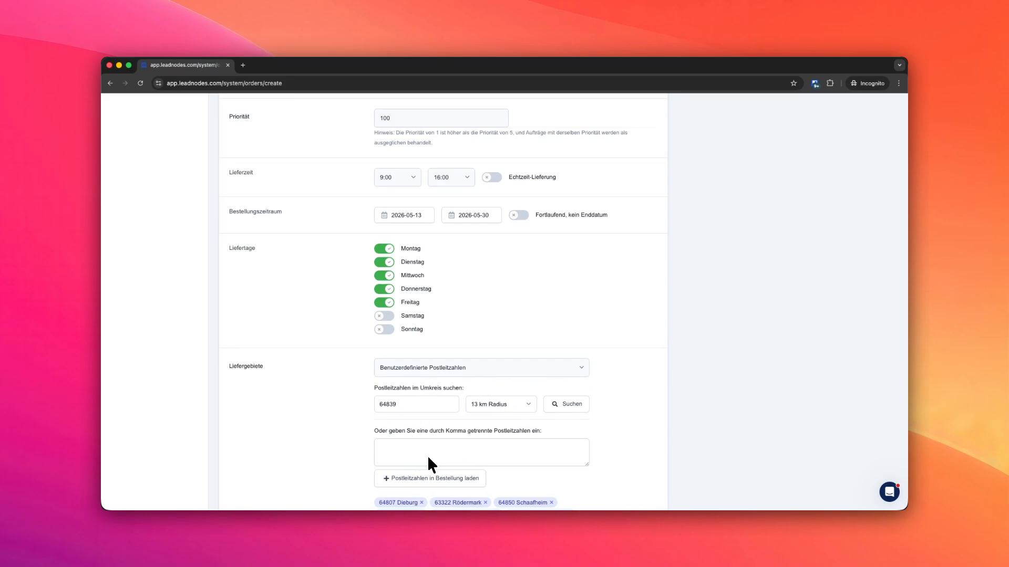
Enter the postal codes 64839, 64838 as a comma-separated list and save the order
{"action": "left_click", "coordinate": [408, 455]}
{"action": "type", "text": "64839, "}
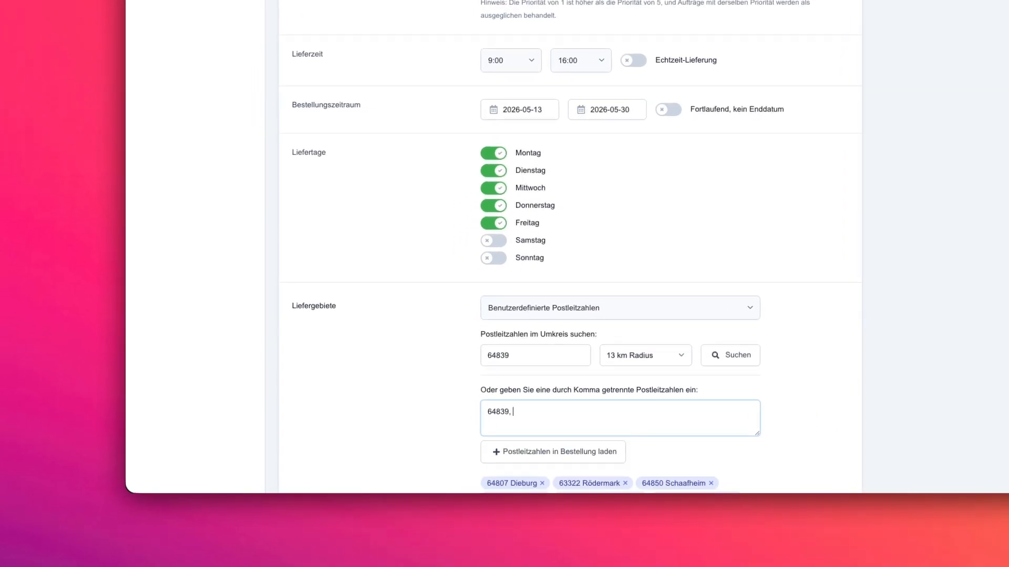
{"action": "type", "text": "64838"}
{"action": "scroll", "coordinate": [628, 324], "scroll_direction": "down", "scroll_amount": 5}
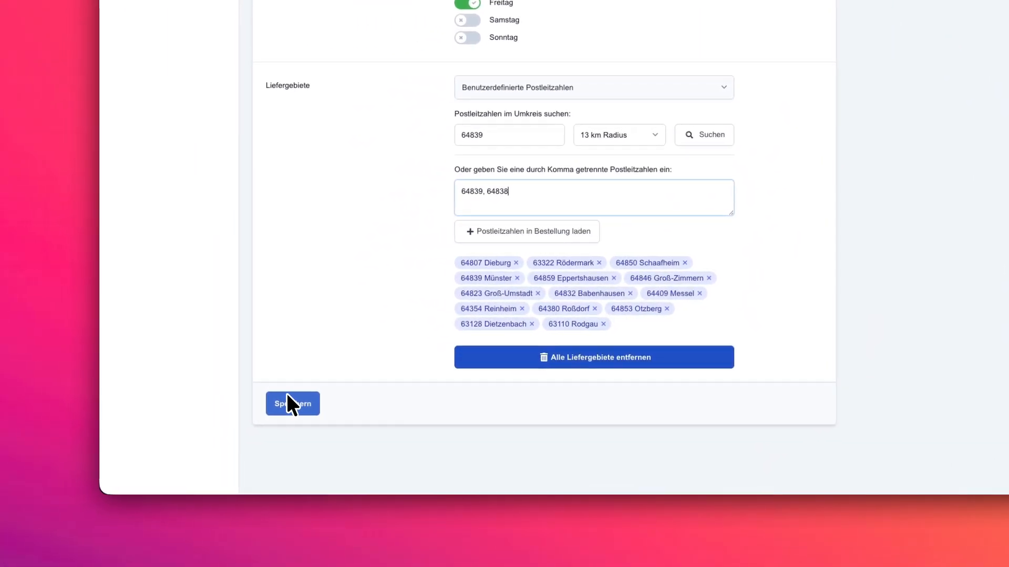
{"action": "left_click", "coordinate": [290, 403]}
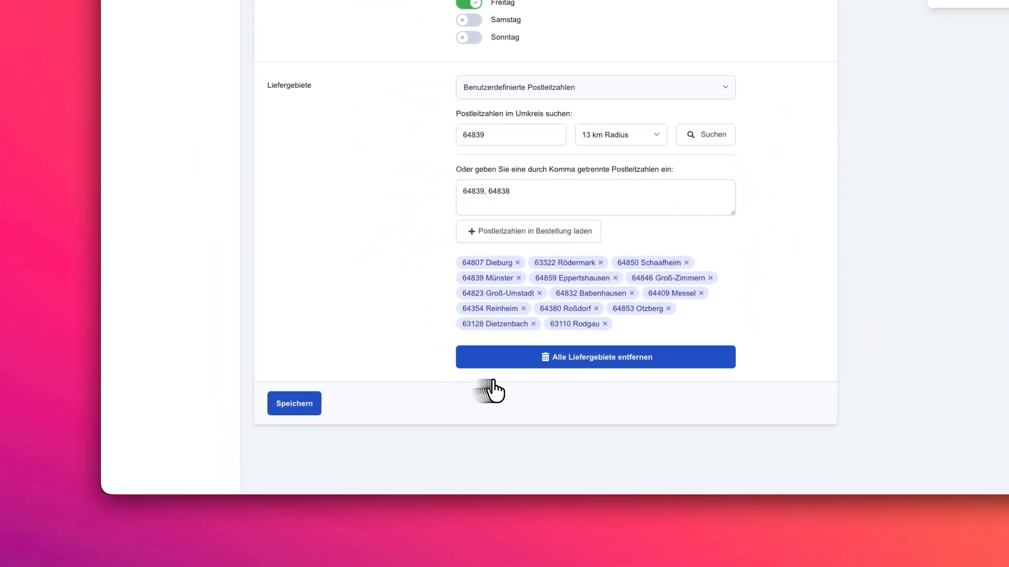